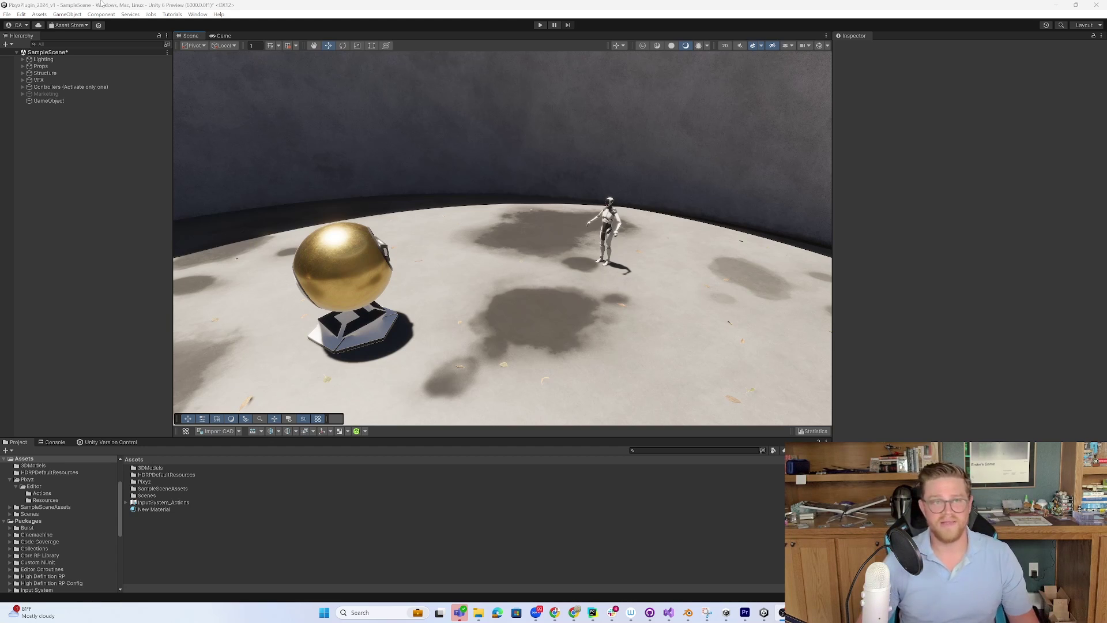
# Search the Unity Registry in the Package Manager for "pixyz" and view the Pixyz Plugin for Unity package details.
pyautogui.click(198, 15)
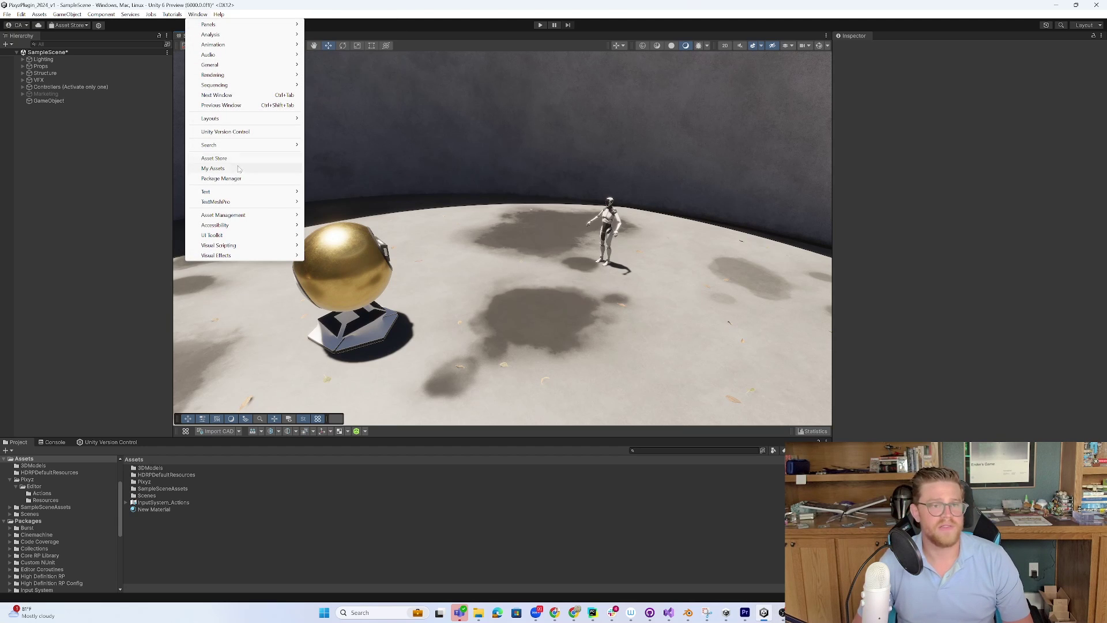
pyautogui.click(220, 179)
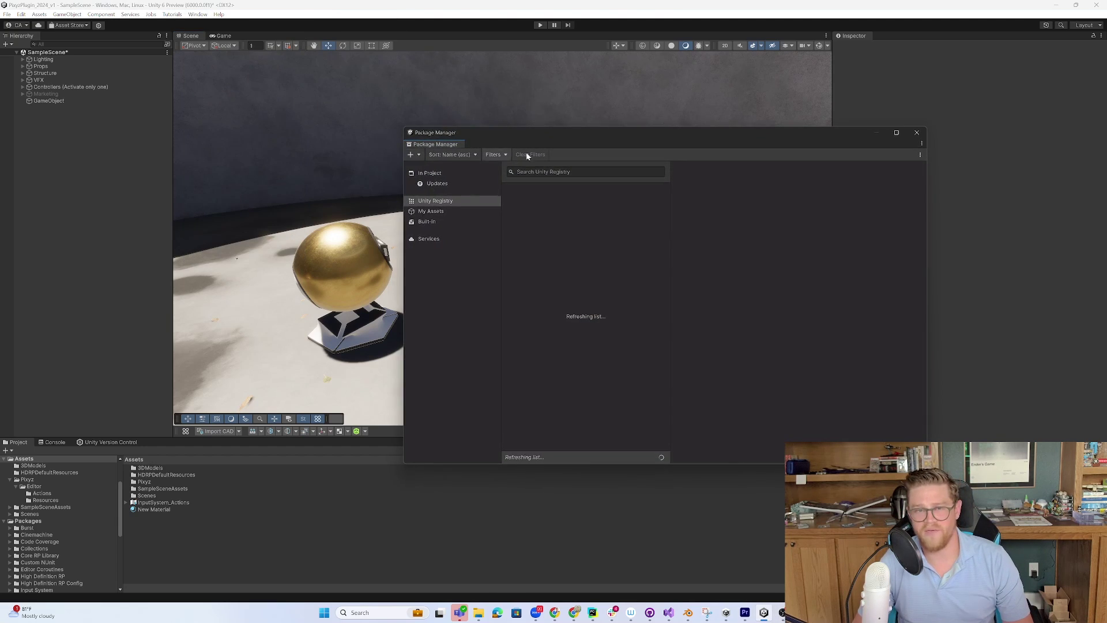
pyautogui.moveTo(564, 136); pyautogui.dragTo(638, 245)
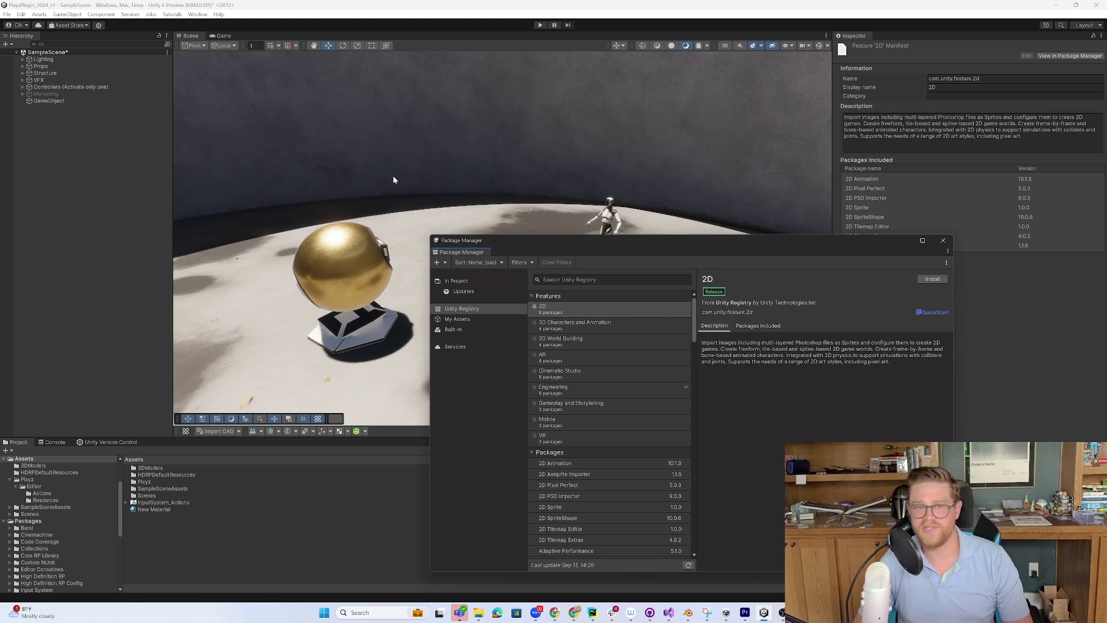
pyautogui.moveTo(570, 242); pyautogui.dragTo(343, 130)
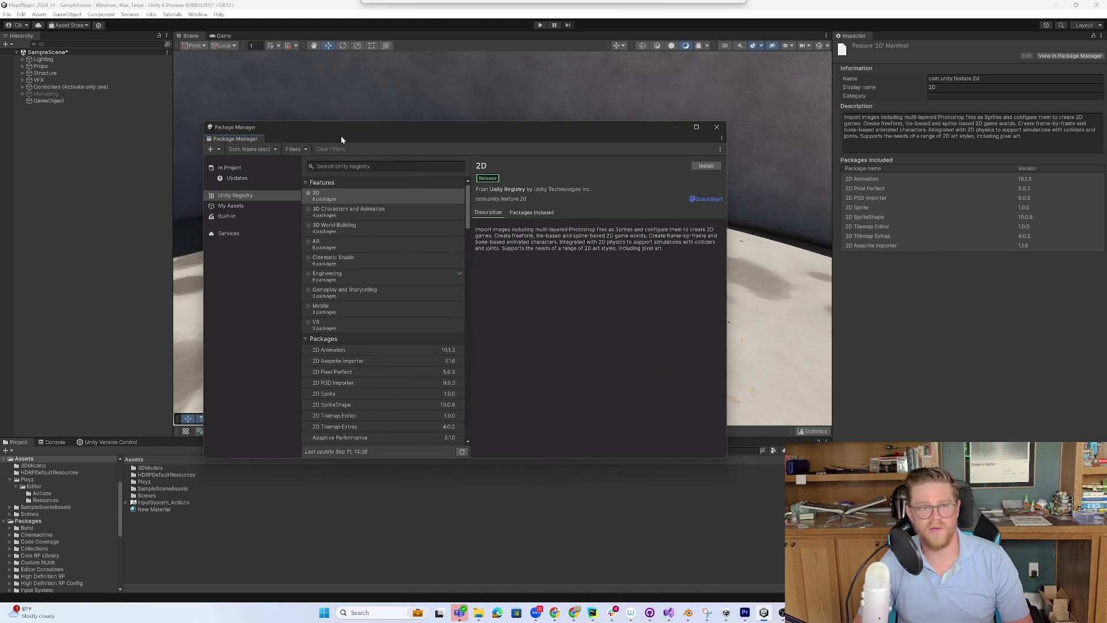
pyautogui.click(283, 196)
pyautogui.click(346, 166)
pyautogui.write('pixyz')
pyautogui.click(392, 195)
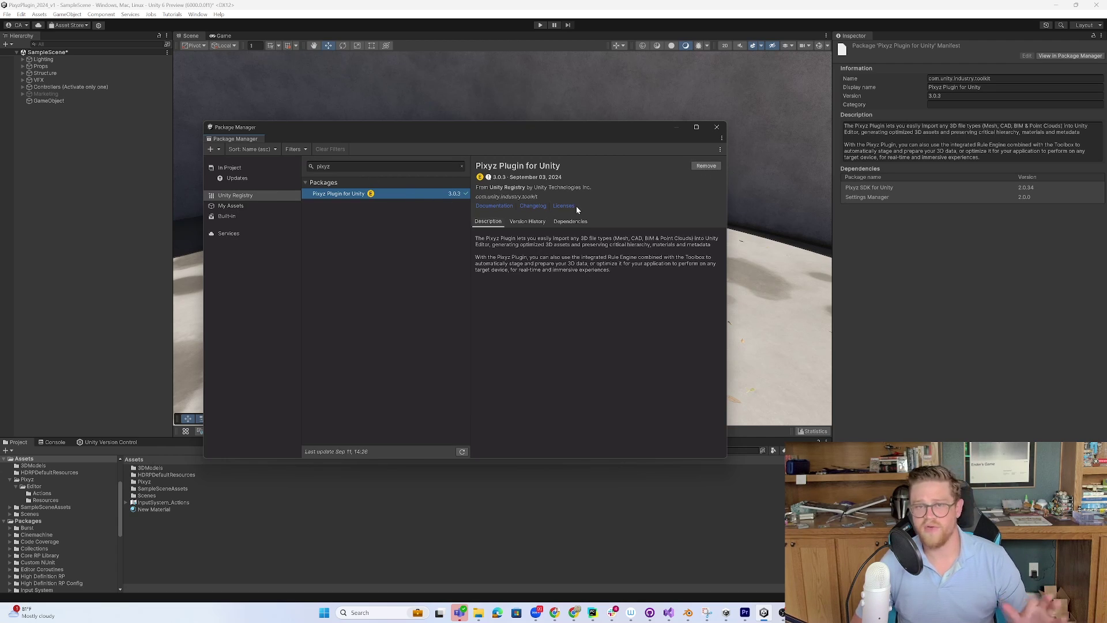
pyautogui.click(718, 128)
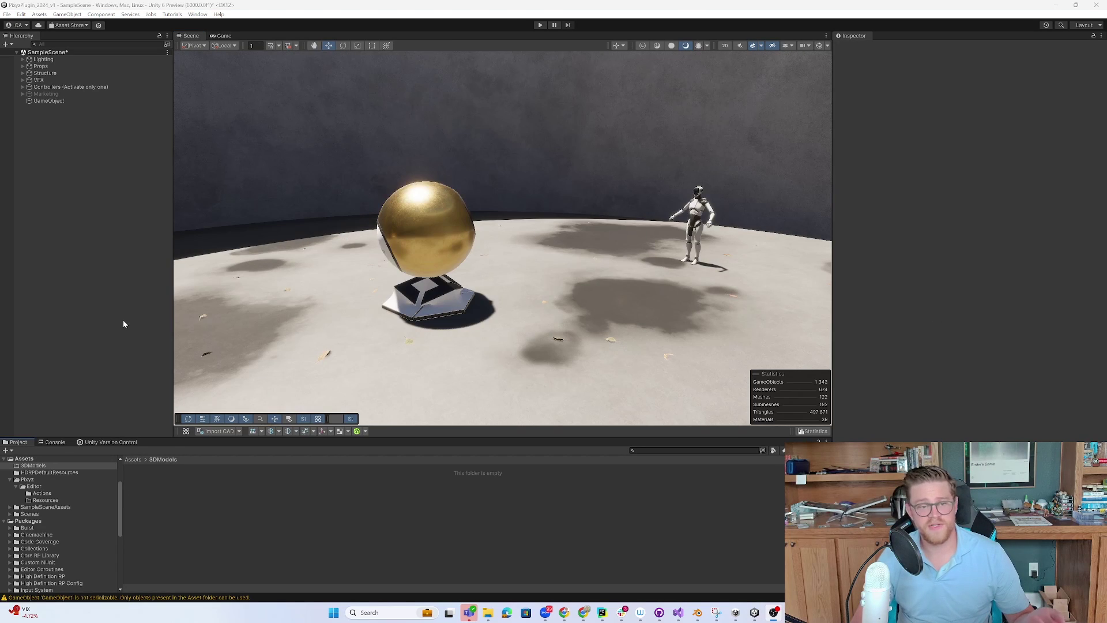
# Choose MOTORGRUPPE.iam as the CAD file to import and display its Model import settings.
pyautogui.click(210, 431)
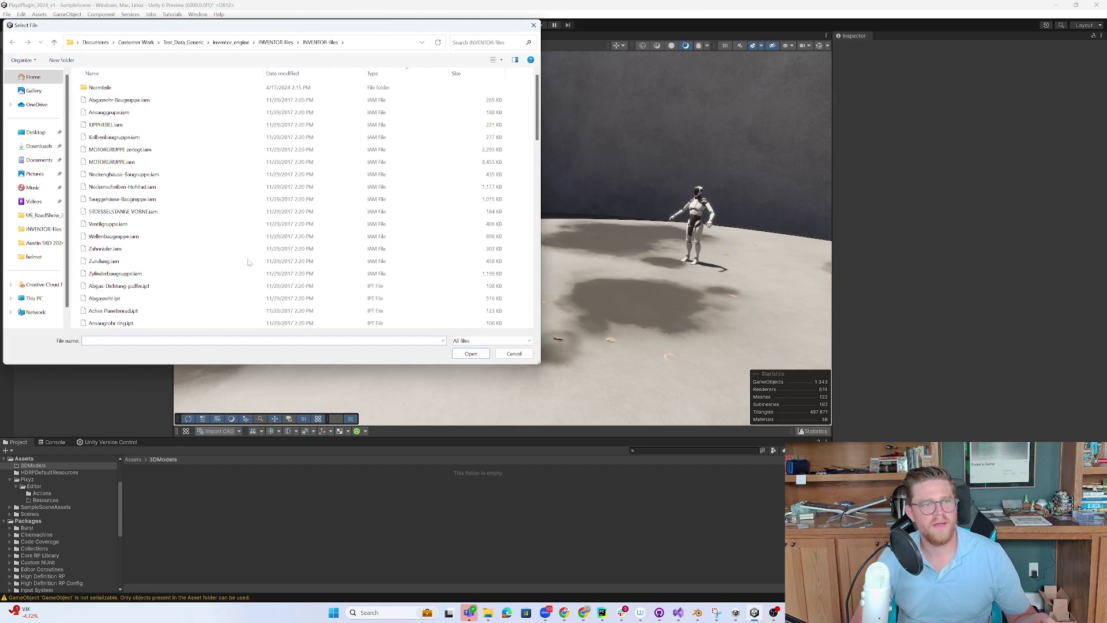
pyautogui.click(147, 163)
pyautogui.click(471, 353)
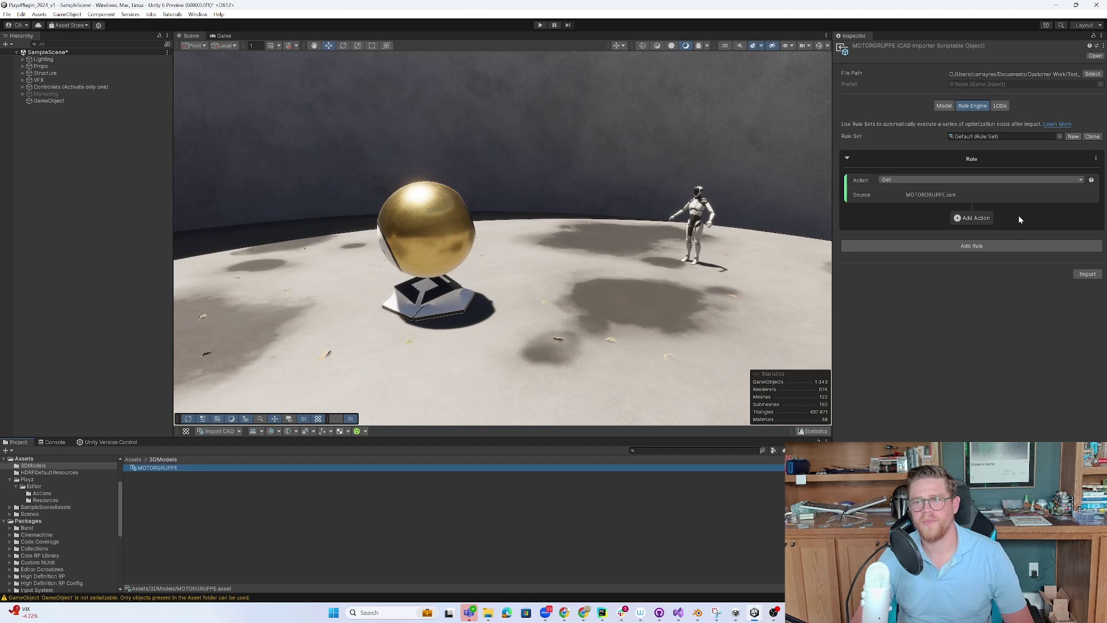
pyautogui.click(944, 107)
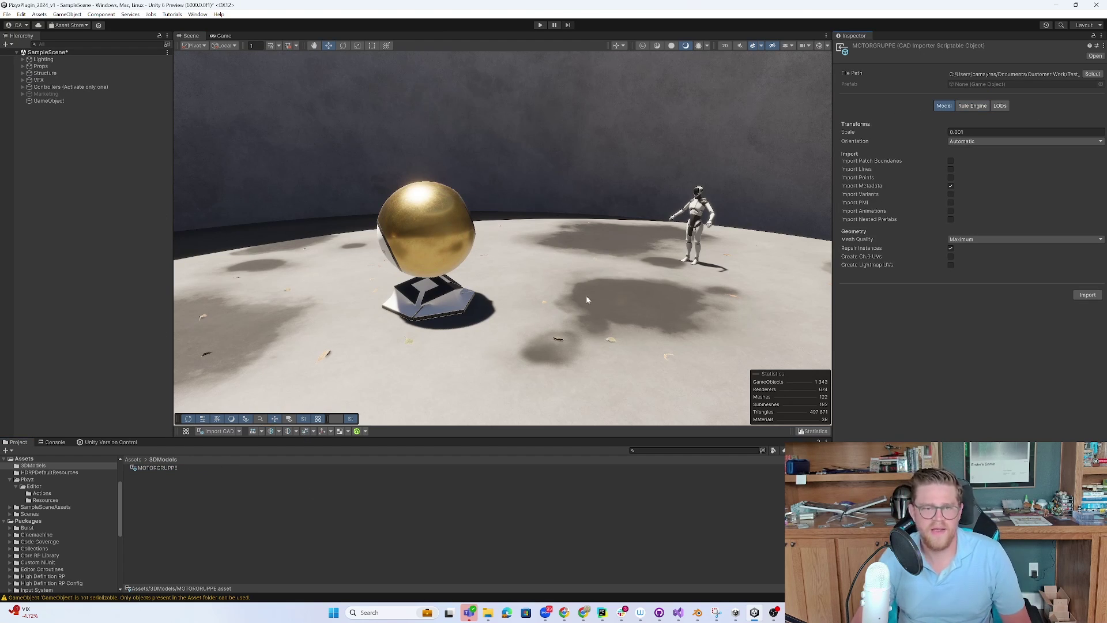
# Import the MOTORGRUPPE CAD model with the default Model settings.
pyautogui.moveTo(603, 332); pyautogui.dragTo(372, 277, button='middle')
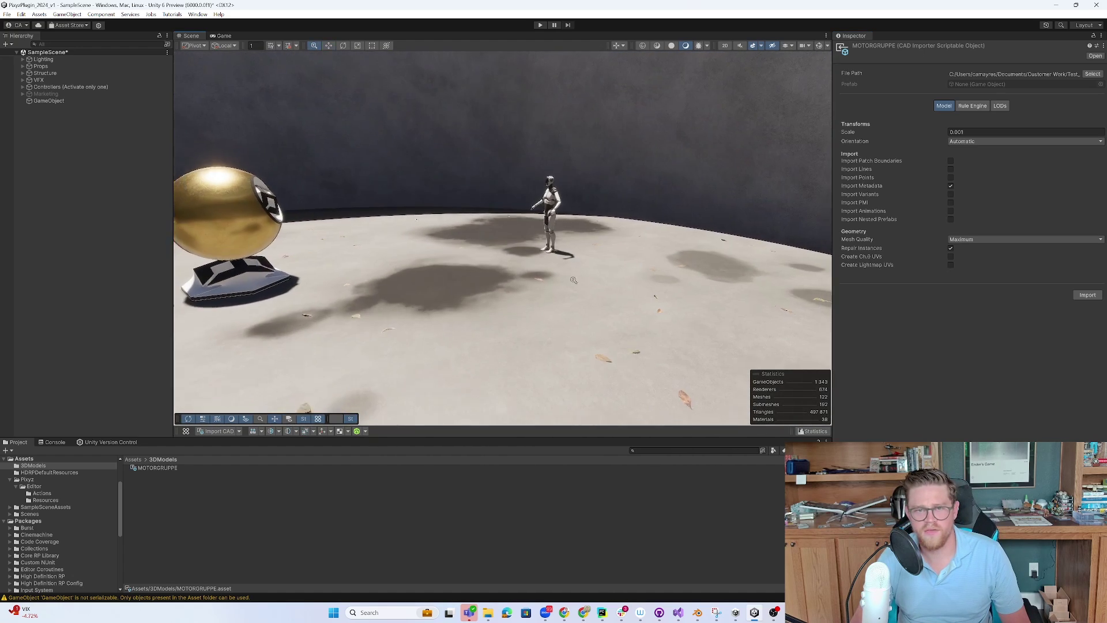
pyautogui.scroll(-3, 371, 271)
pyautogui.keyDown('alt'); pyautogui.moveTo(371, 270); pyautogui.dragTo(533, 282); pyautogui.keyUp('alt')
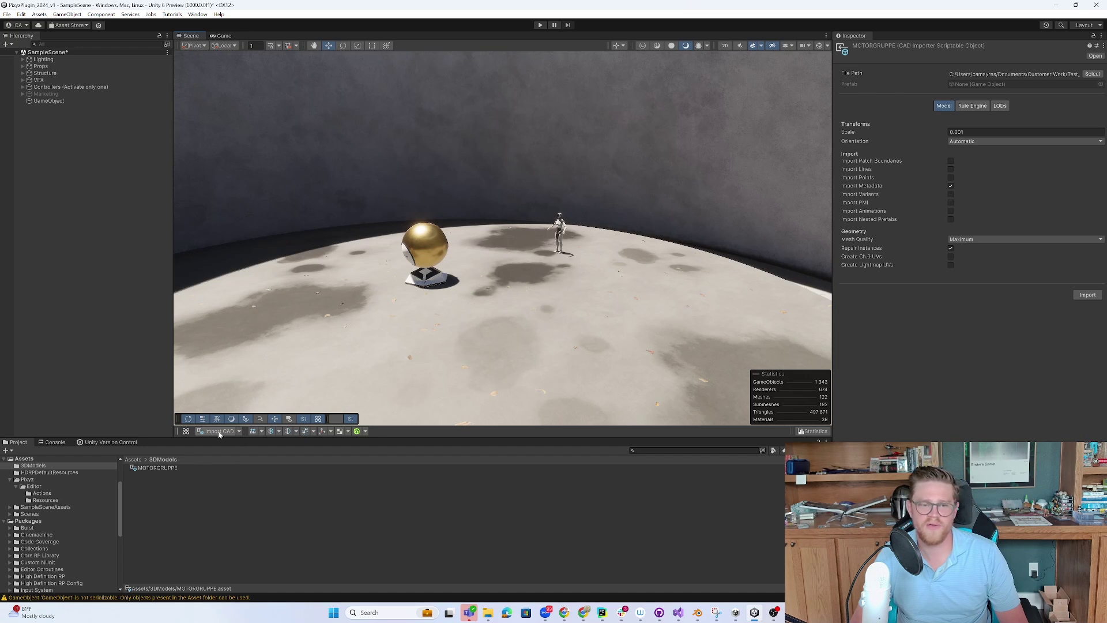
pyautogui.click(175, 468)
pyautogui.press('F2')
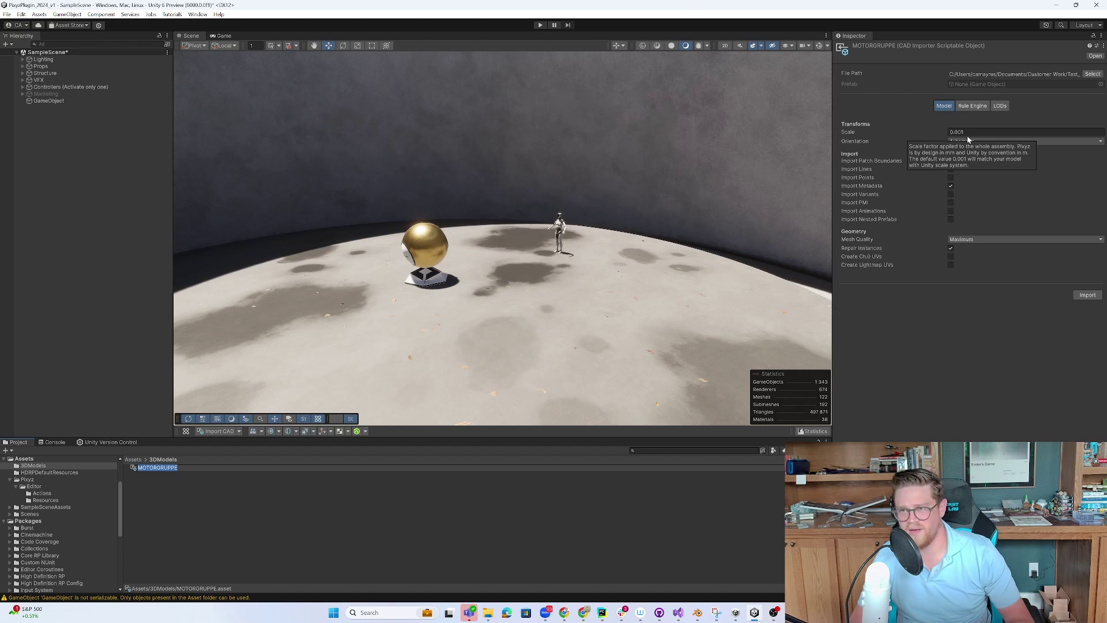
pyautogui.click(1087, 295)
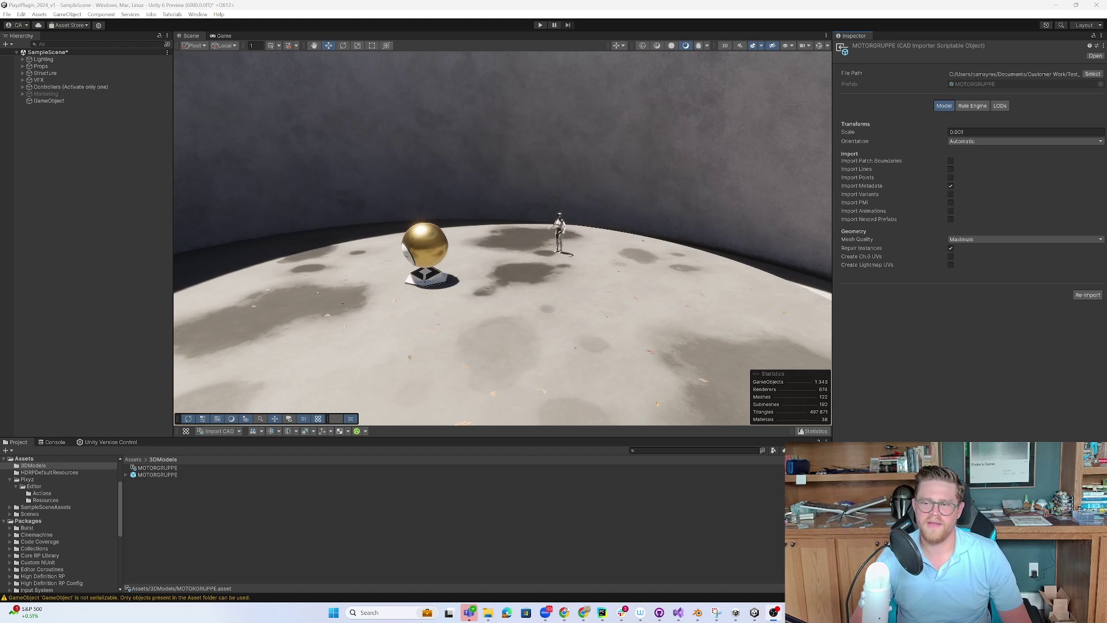
# Add the imported MOTORGRUPPE prefab to the scene and move it beside the gold sphere.
pyautogui.click(167, 476)
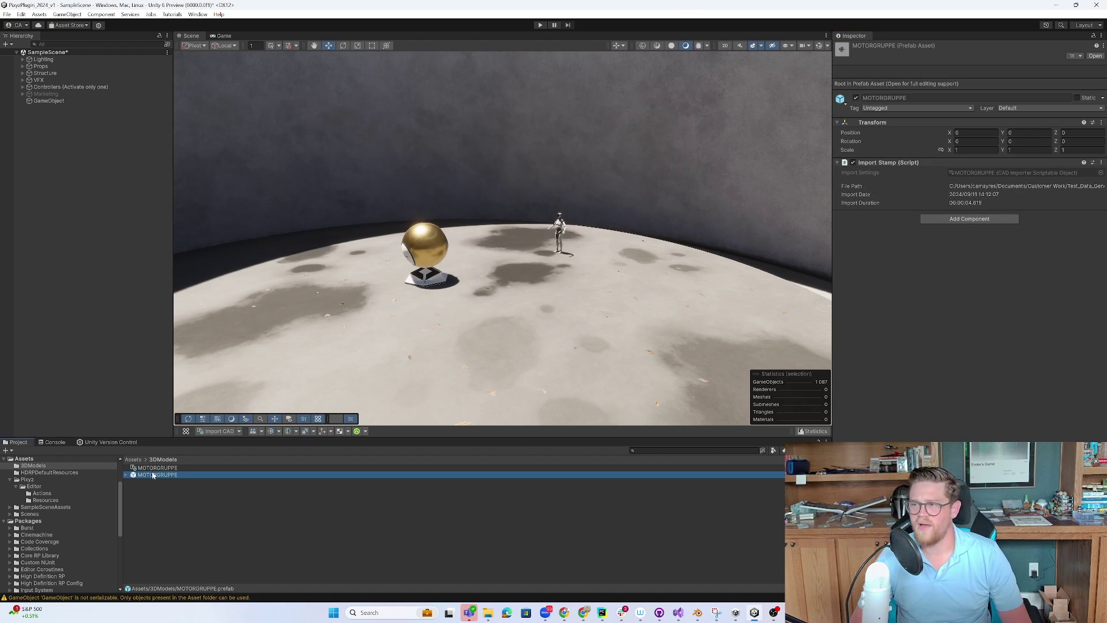
pyautogui.moveTo(150, 474); pyautogui.dragTo(58, 174)
pyautogui.moveTo(431, 344); pyautogui.dragTo(482, 264)
# Set the MOTORGRUPPE import scale to 0.01 and re-import the model.
pyautogui.click(157, 468)
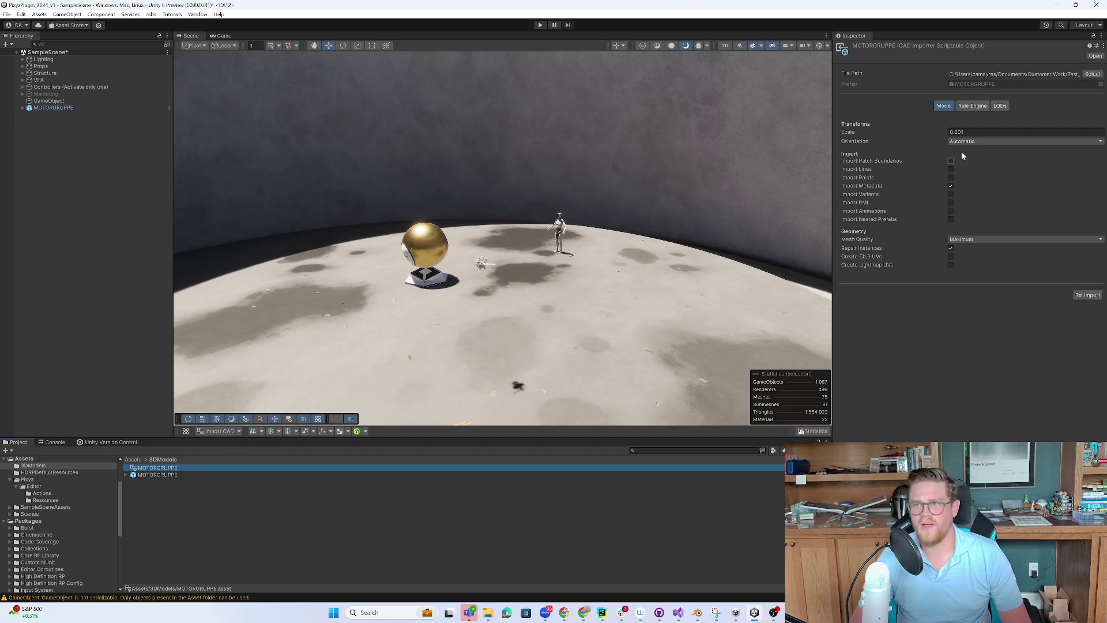
pyautogui.doubleClick(969, 132)
pyautogui.write('.01')
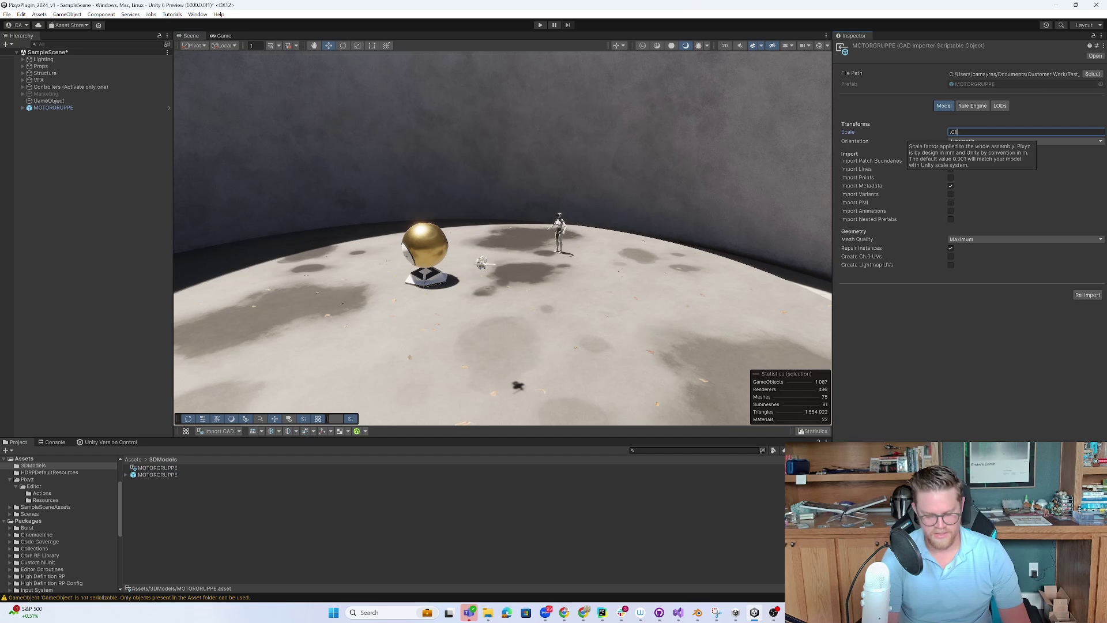
pyautogui.click(1081, 295)
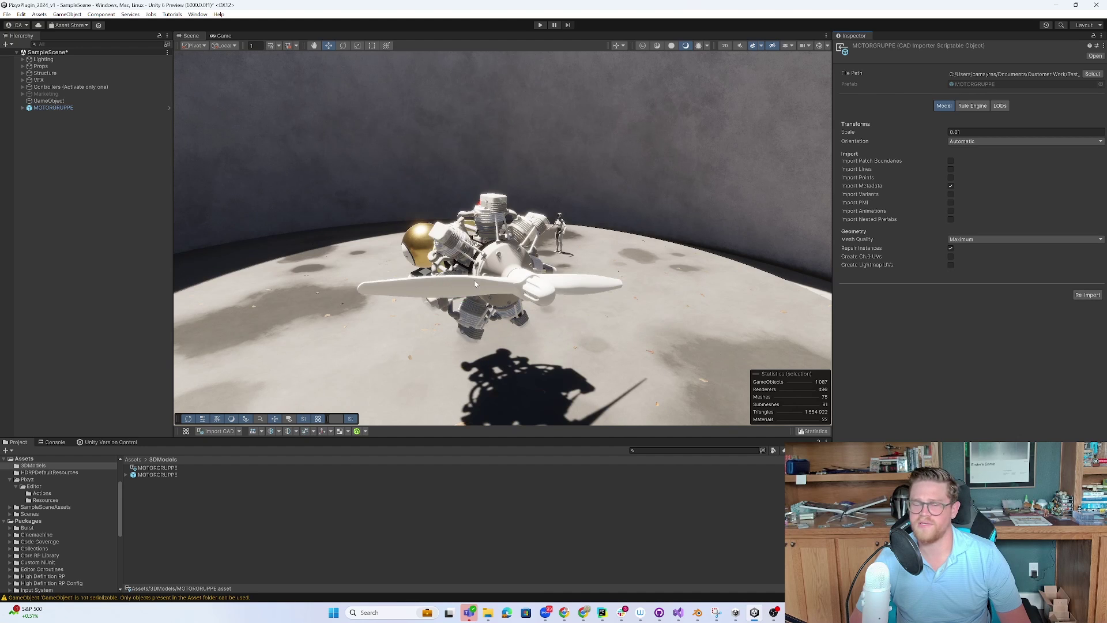
# Rotate the MOTORGRUPPE engine to about -102° around Y and move it to about X 0.45, Y 4.57, Z 3.5.
pyautogui.keyDown('alt'); pyautogui.moveTo(548, 276); pyautogui.dragTo(490, 256); pyautogui.keyUp('alt')
pyautogui.click(69, 108)
pyautogui.press('e')
pyautogui.moveTo(363, 238); pyautogui.dragTo(462, 233)
pyautogui.press('w')
pyautogui.moveTo(361, 206); pyautogui.dragTo(363, 235)
# Examine a cylinder cover of the engine up close and the part hierarchy under the MOTORGRUPPE root object.
pyautogui.keyDown('alt'); pyautogui.moveTo(519, 233); pyautogui.dragTo(447, 242); pyautogui.keyUp('alt')
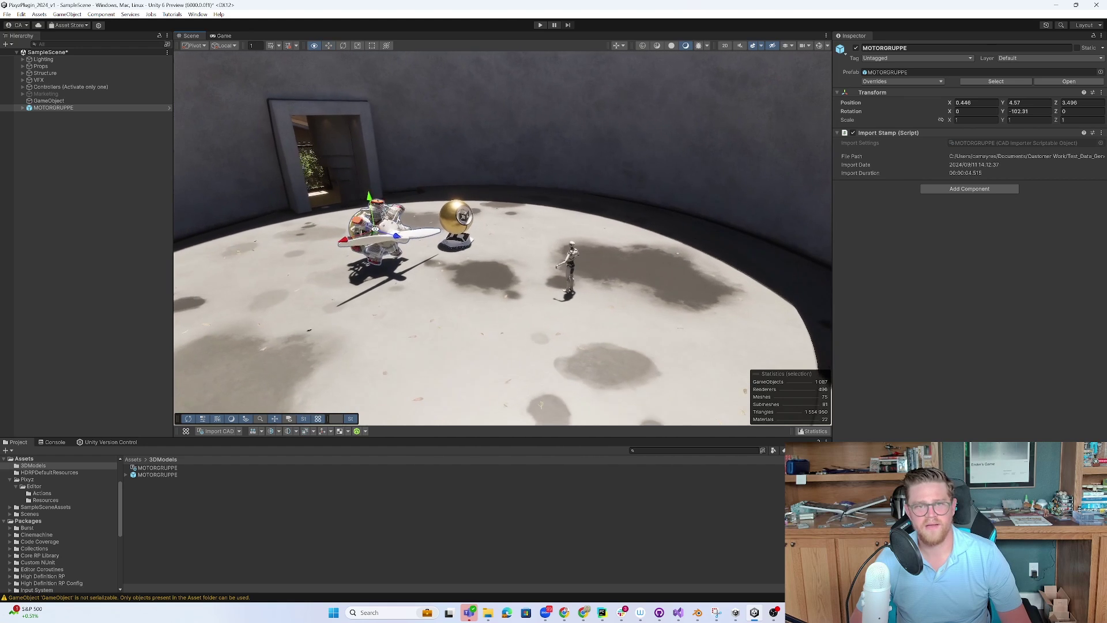
pyautogui.moveTo(447, 243); pyautogui.dragTo(525, 247, button='middle')
pyautogui.keyDown('alt'); pyautogui.moveTo(525, 247); pyautogui.dragTo(460, 230); pyautogui.keyUp('alt')
pyautogui.click(460, 230)
pyautogui.press('f')
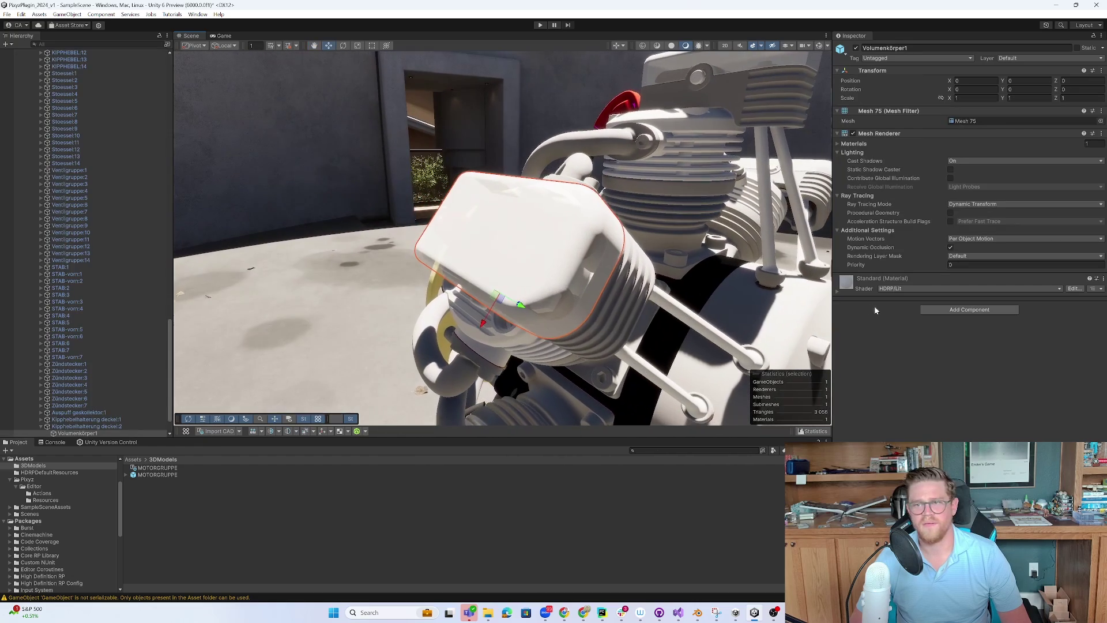
pyautogui.keyDown('alt'); pyautogui.moveTo(617, 277); pyautogui.dragTo(568, 281); pyautogui.keyUp('alt')
pyautogui.moveTo(172, 330); pyautogui.dragTo(172, 76)
pyautogui.moveTo(170, 335); pyautogui.dragTo(169, 87)
pyautogui.click(53, 107)
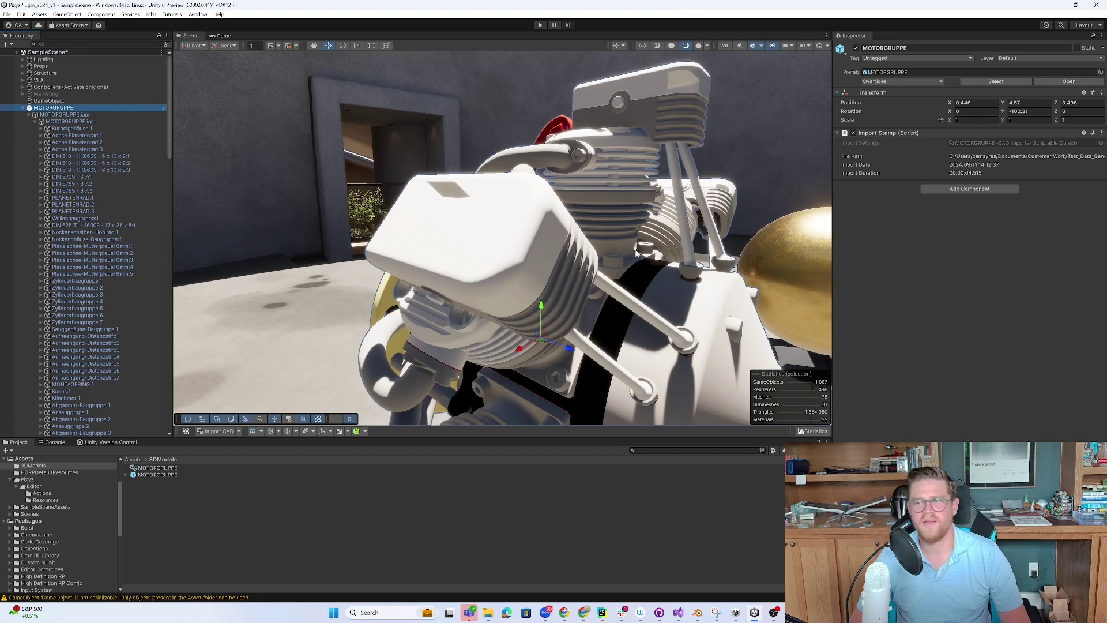
# Add a Filter on Name action to the MOTORGRUPPE import rule, with matching method Contains and string "nase".
pyautogui.click(208, 468)
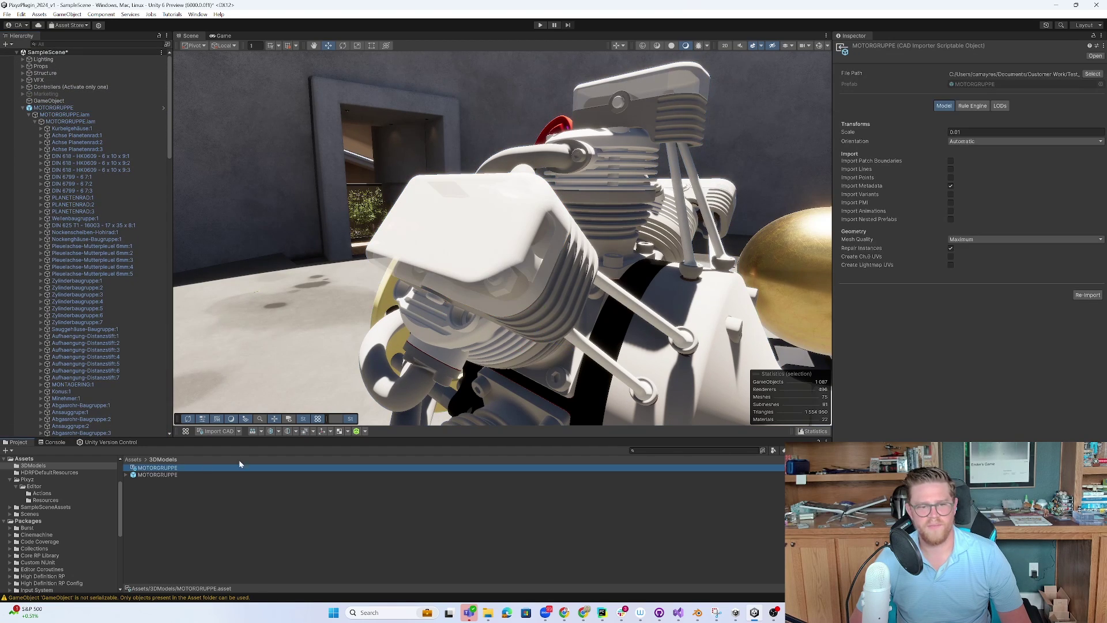
pyautogui.click(972, 106)
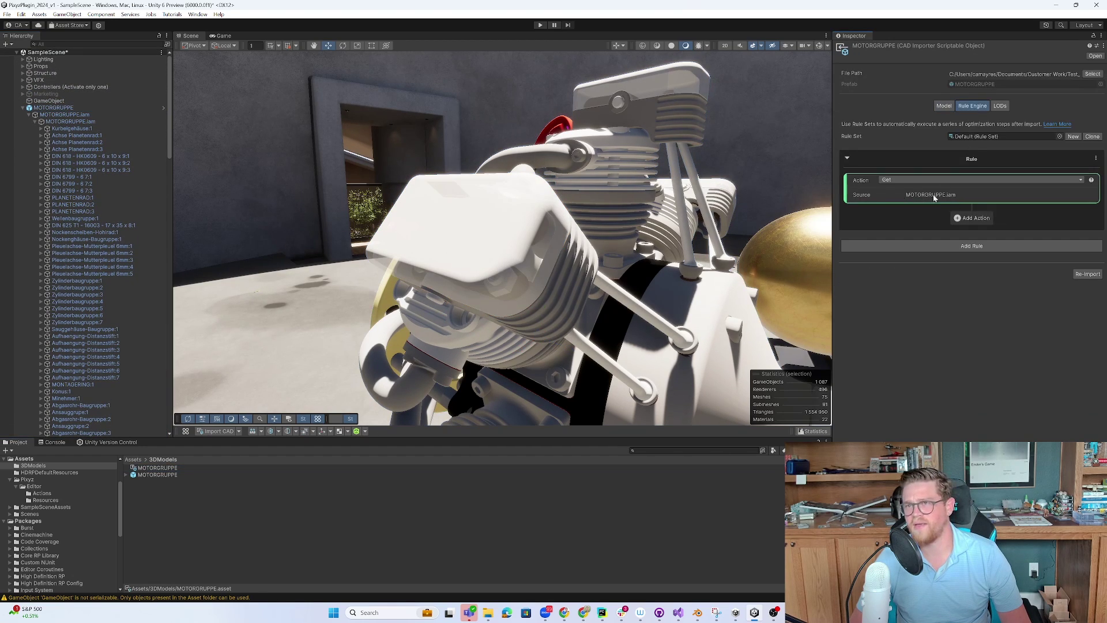
pyautogui.click(970, 218)
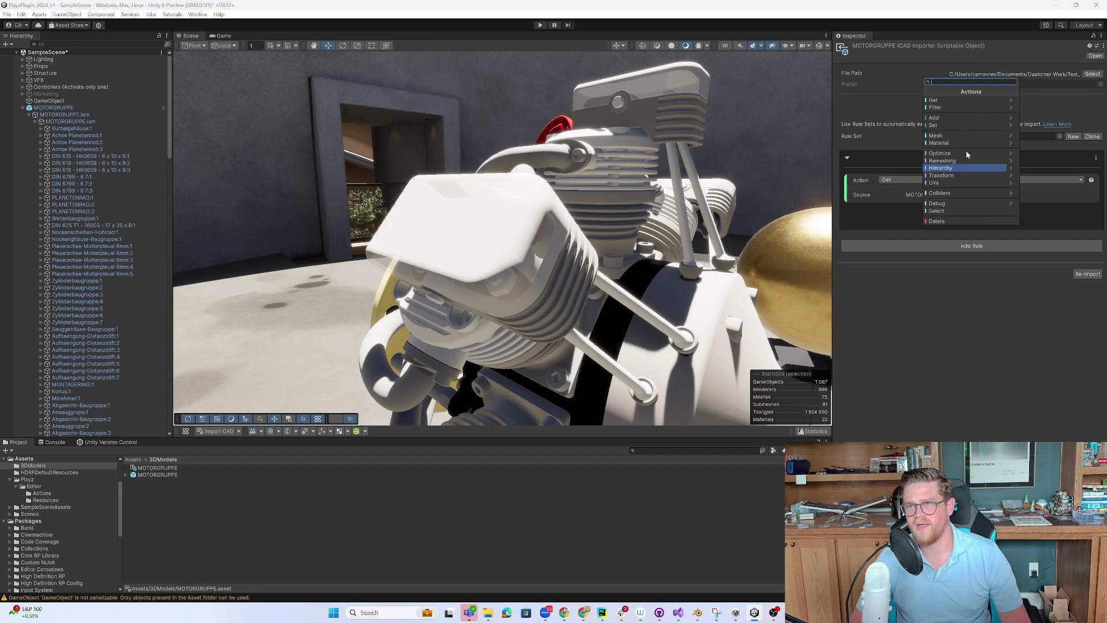
pyautogui.click(977, 108)
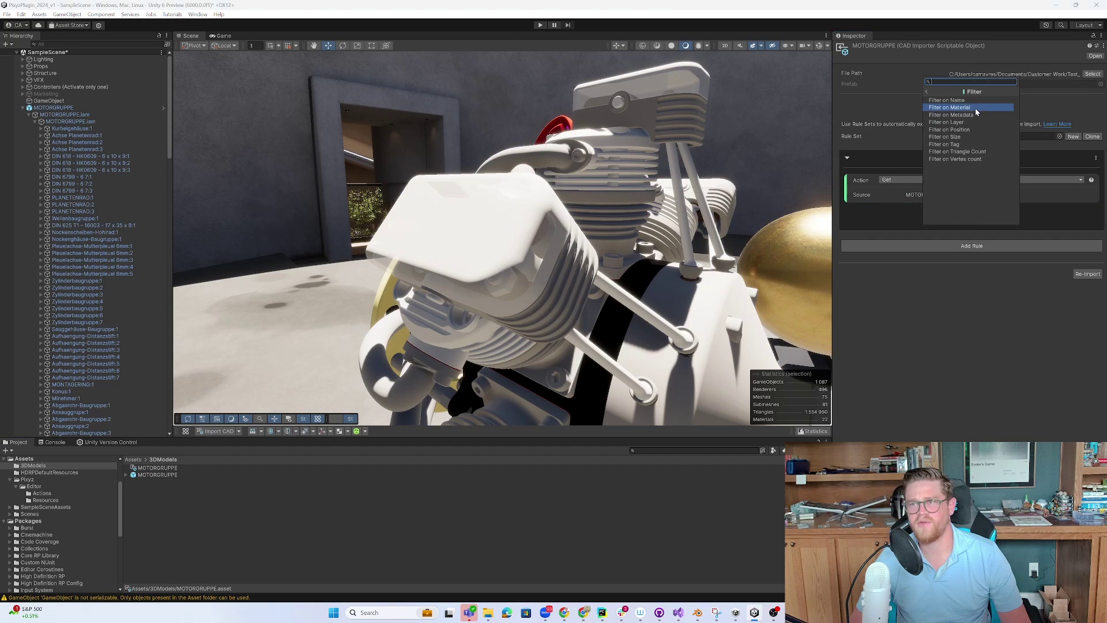
pyautogui.click(962, 101)
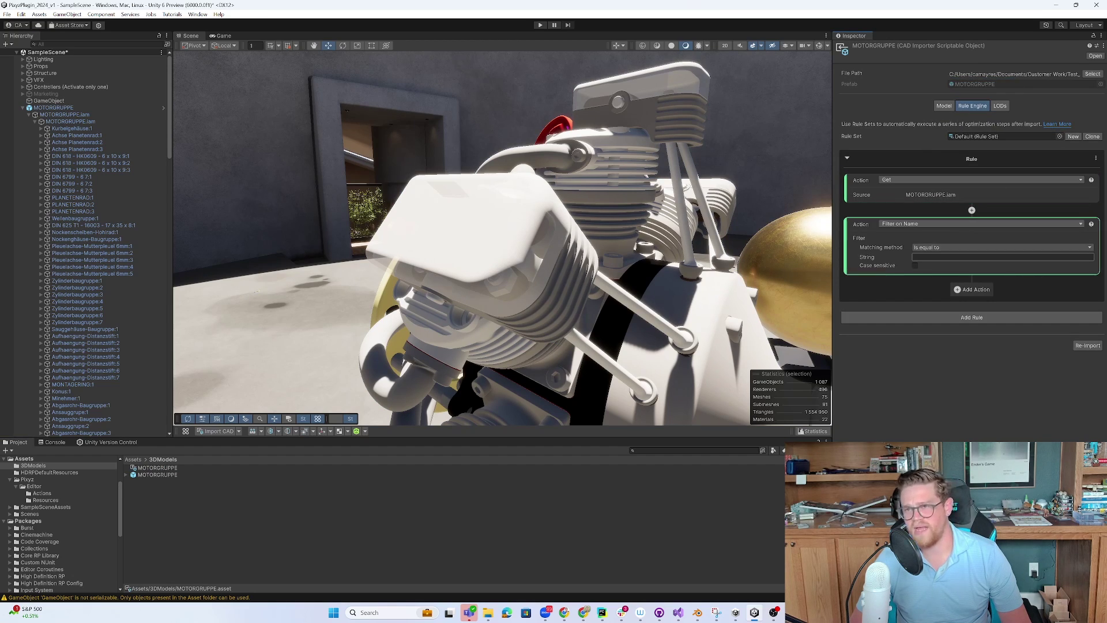
pyautogui.click(968, 252)
pyautogui.click(934, 263)
pyautogui.click(946, 257)
pyautogui.write('nase')
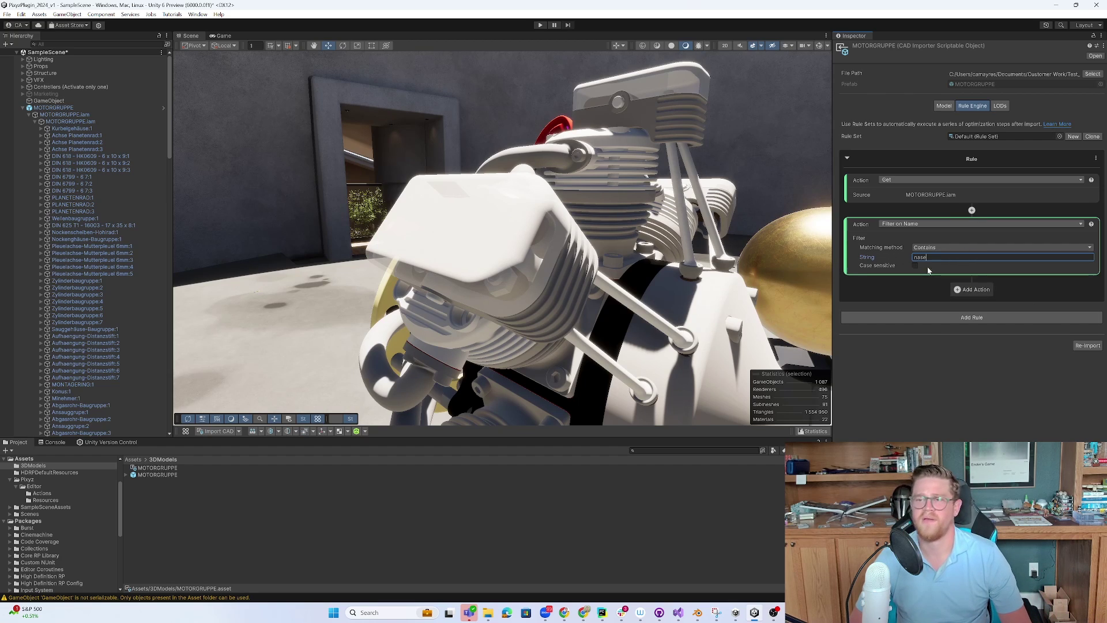
# Select the engine's propeller nose and its parent object Nase:1 to examine the part's name and metadata.
pyautogui.click(974, 290)
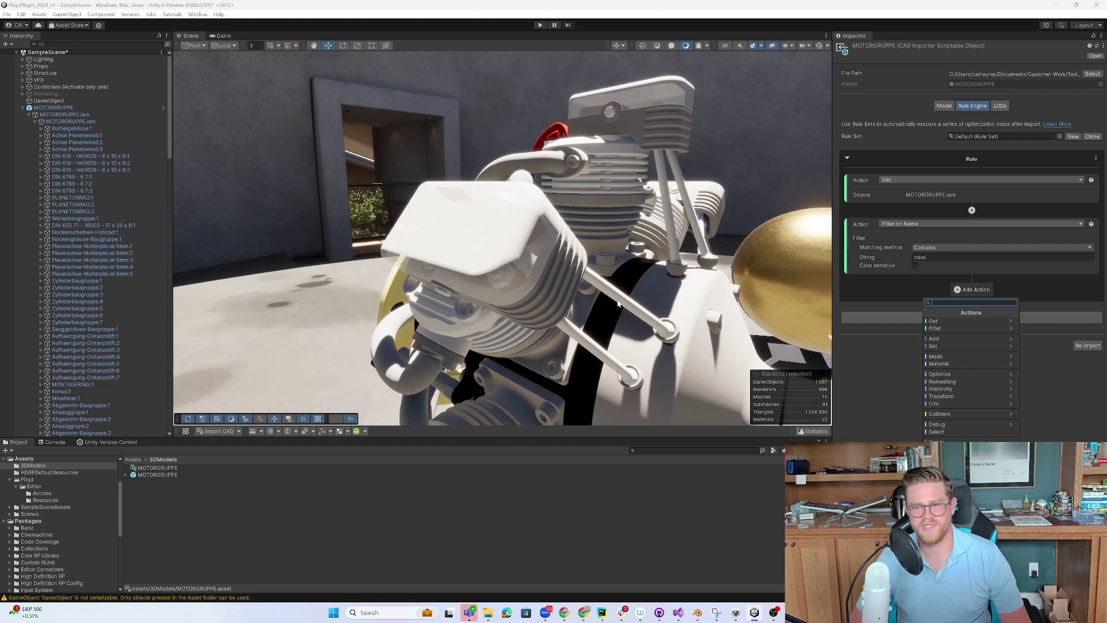
pyautogui.keyDown('alt'); pyautogui.moveTo(688, 311); pyautogui.dragTo(497, 214); pyautogui.keyUp('alt')
pyautogui.click(497, 213)
pyautogui.click(582, 279)
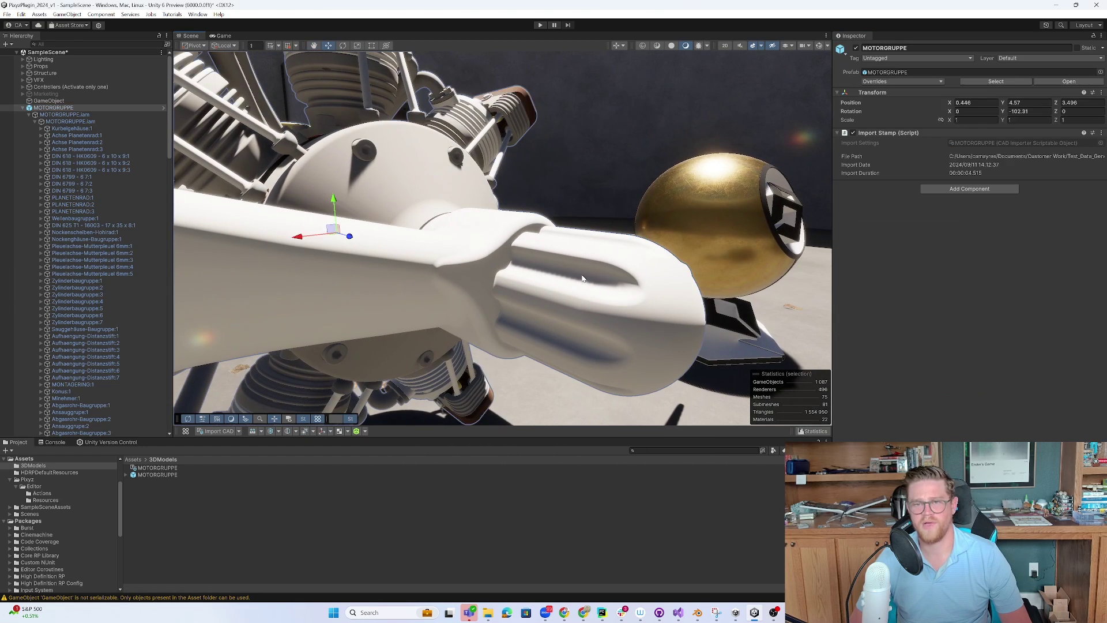
pyautogui.click(582, 279)
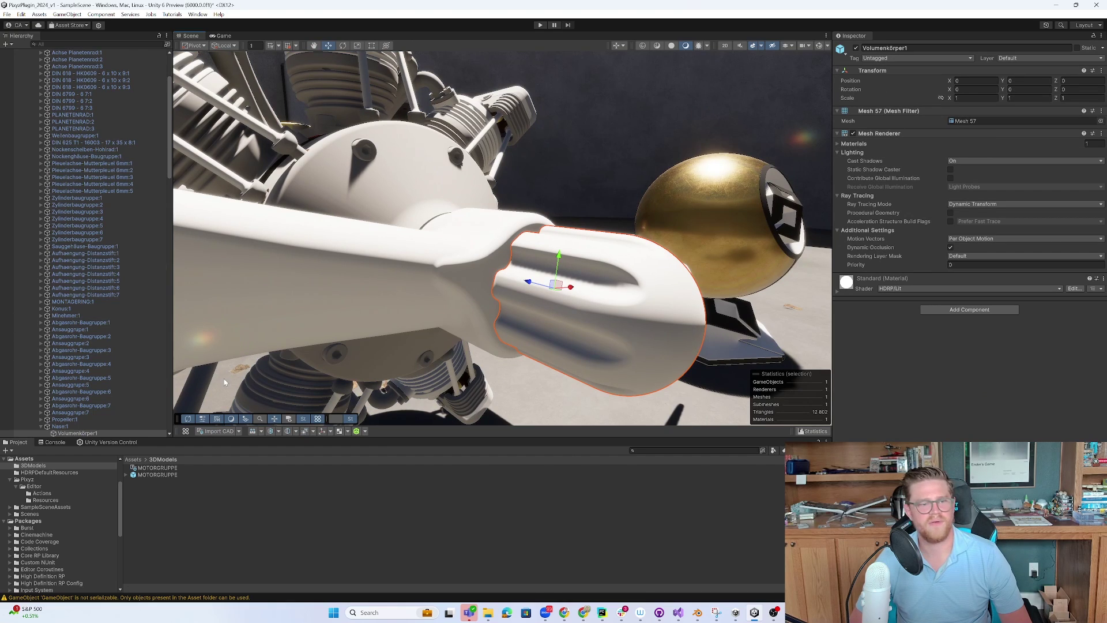
pyautogui.click(86, 427)
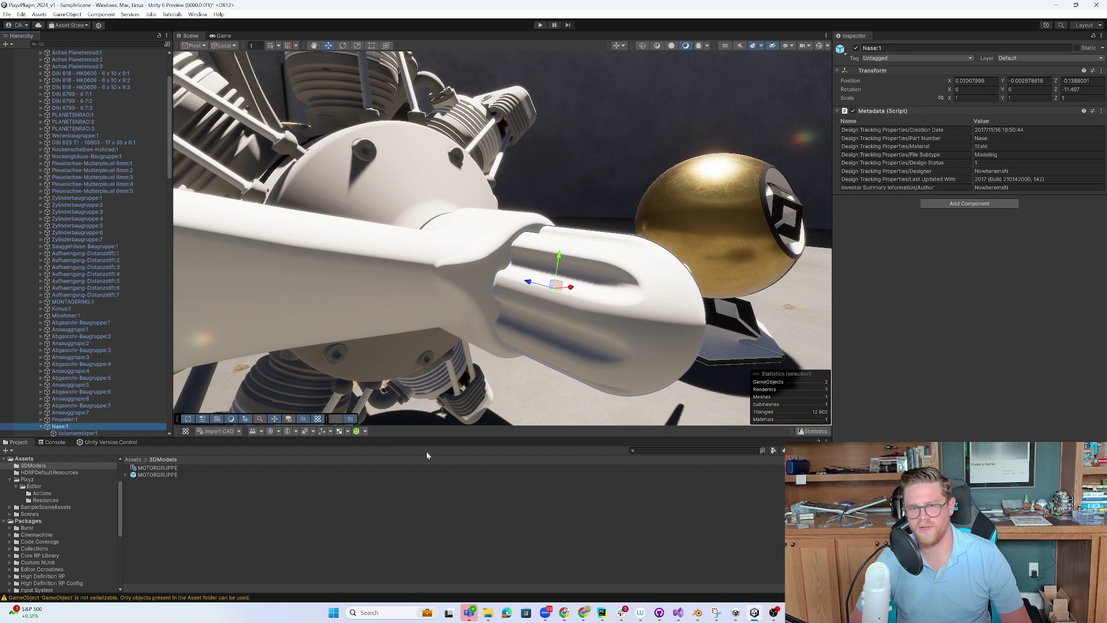
# Add a Set Metadata action after the MOTORGRUPPE name filter, with property name 1 and property value 1.
pyautogui.click(369, 468)
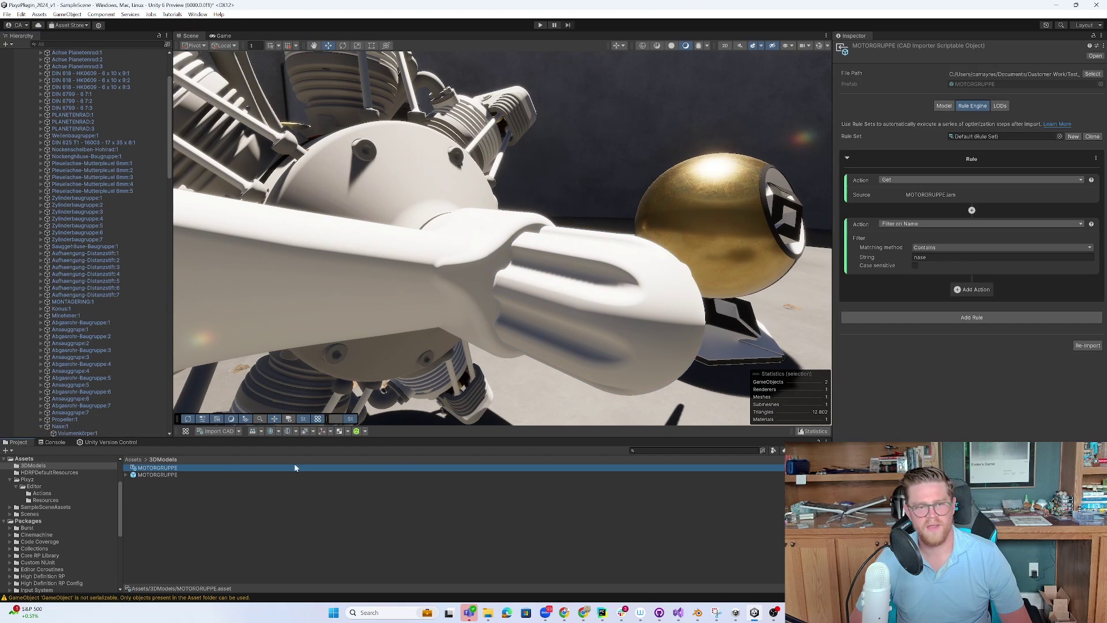
pyautogui.click(972, 290)
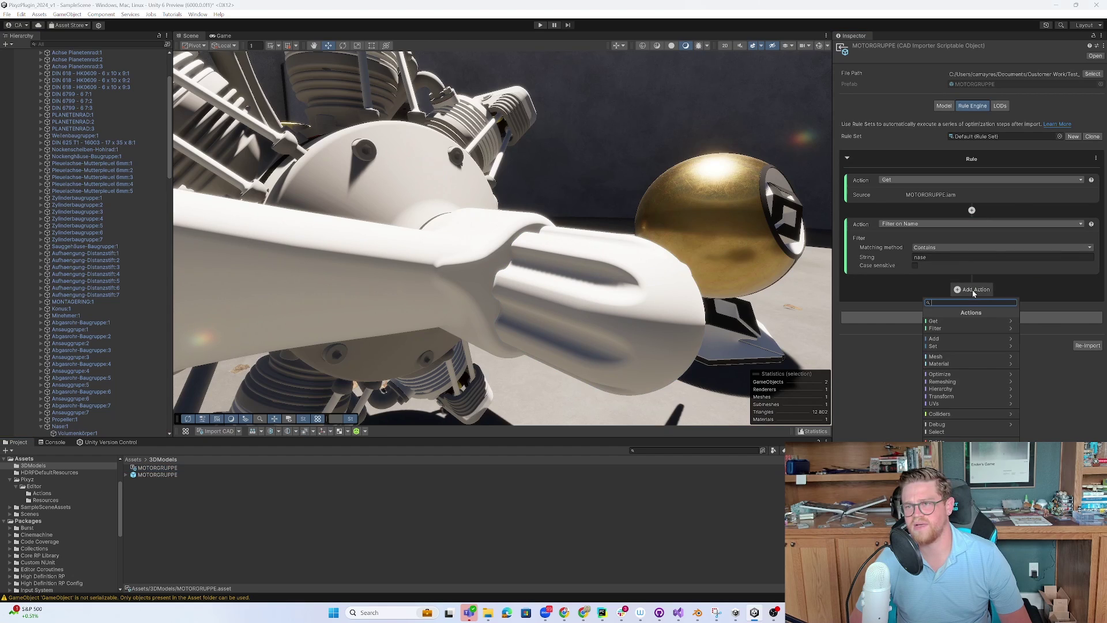
pyautogui.click(961, 346)
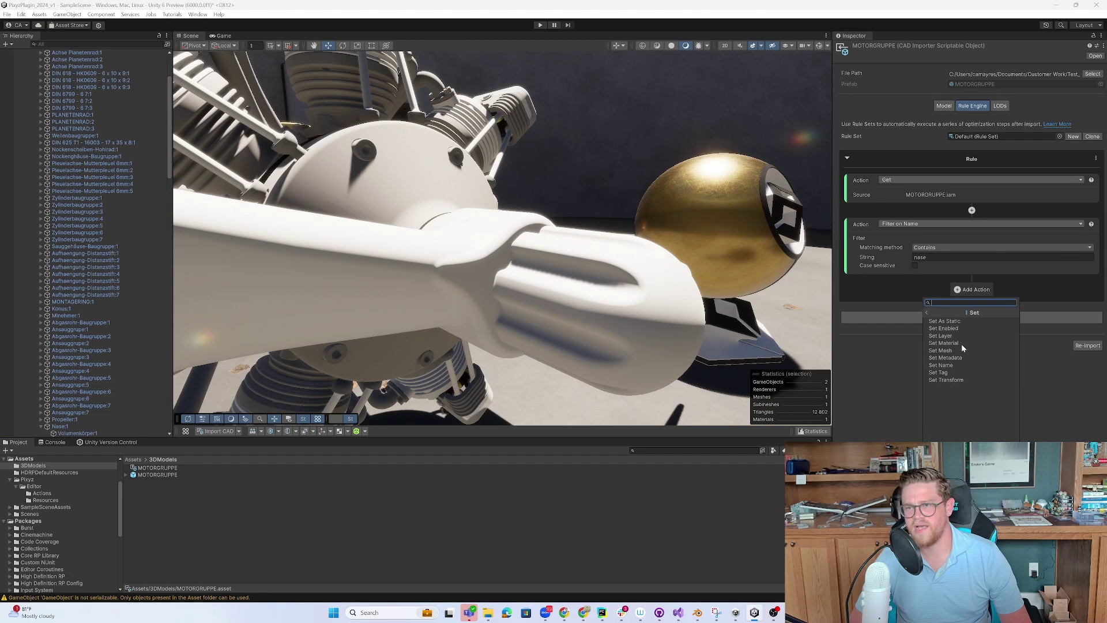
pyautogui.click(955, 357)
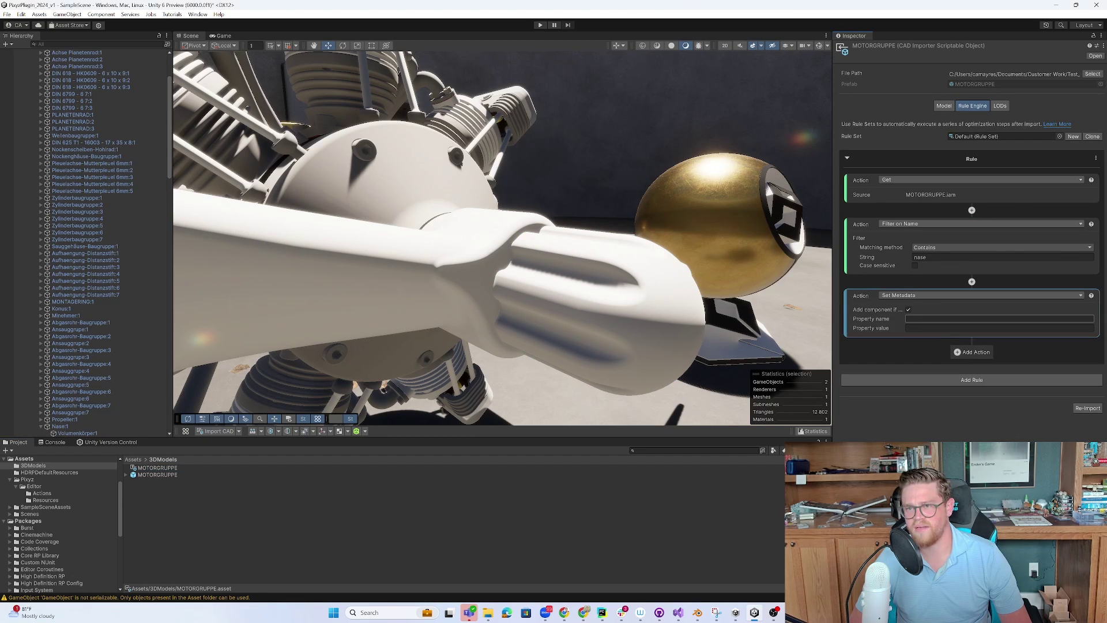
pyautogui.click(952, 318)
pyautogui.write('1')
pyautogui.click(951, 328)
pyautogui.write('1')
# Add a second rule to the MOTORGRUPPE import with a Filter on Name action, matching method Contains and string "prop".
pyautogui.click(971, 380)
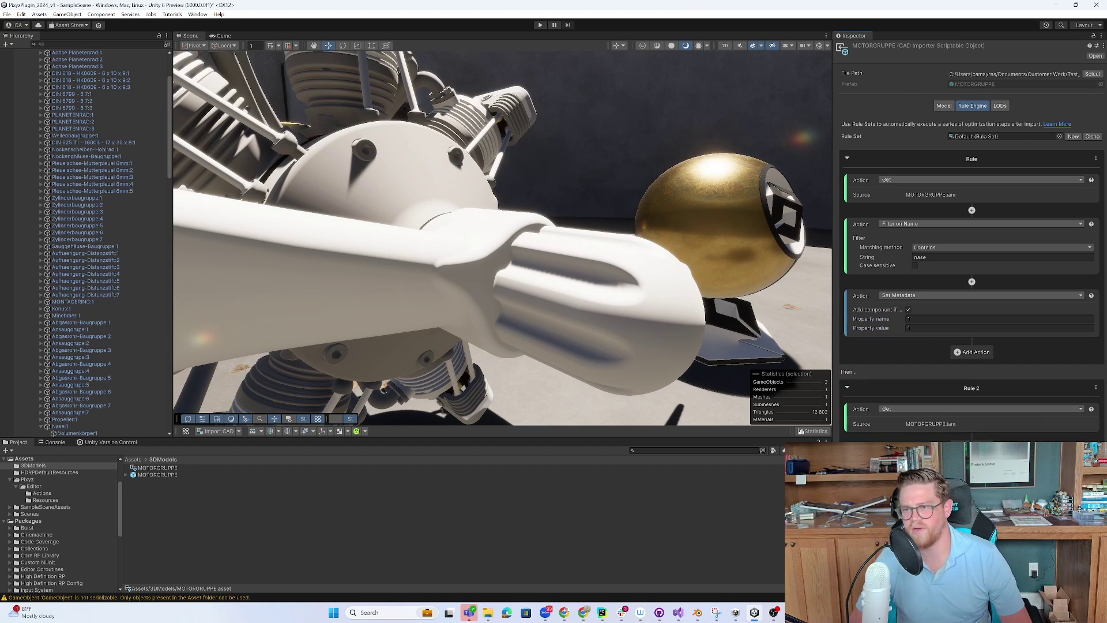
pyautogui.click(972, 352)
pyautogui.click(959, 339)
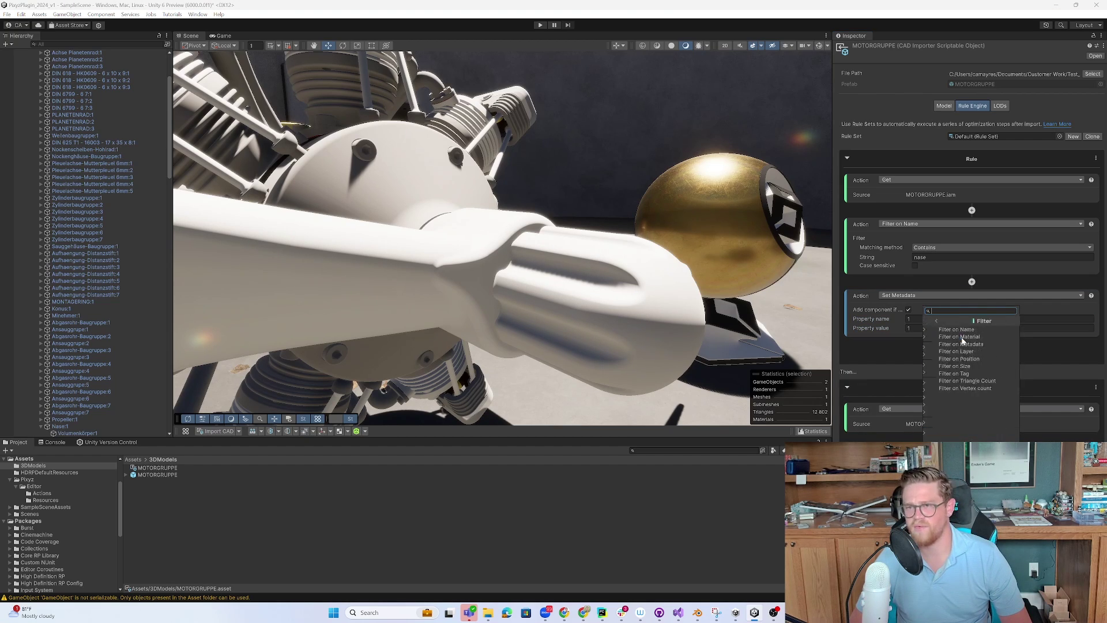
pyautogui.click(954, 330)
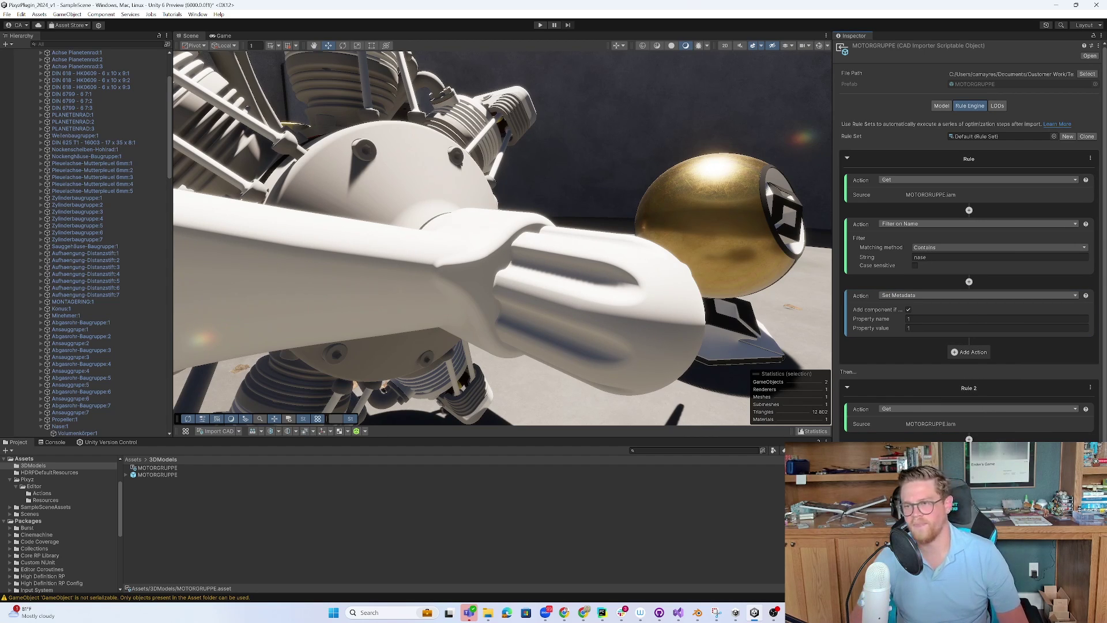
# Add a Set Metadata action to Rule 2, with property name 1 and property value 1.
pyautogui.click(970, 352)
pyautogui.click(997, 427)
pyautogui.click(997, 438)
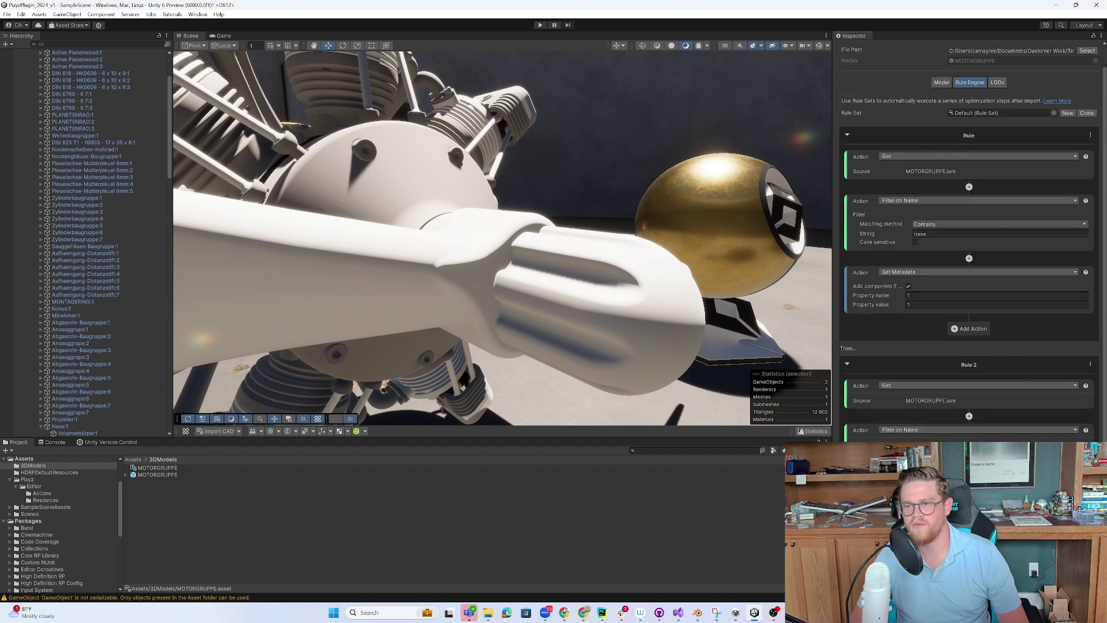
pyautogui.scroll(-3, 969, 242)
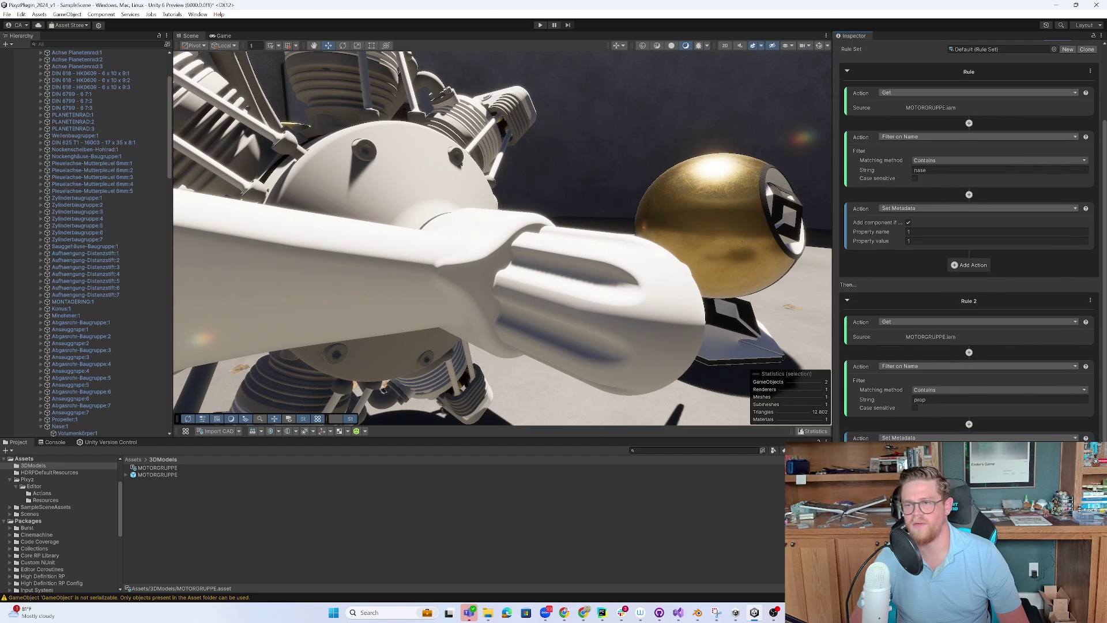
# Add a third rule with a Filter on Metadata action, setting both the property filter and the value filter to Is equal to 1.
pyautogui.scroll(-3, 968, 240)
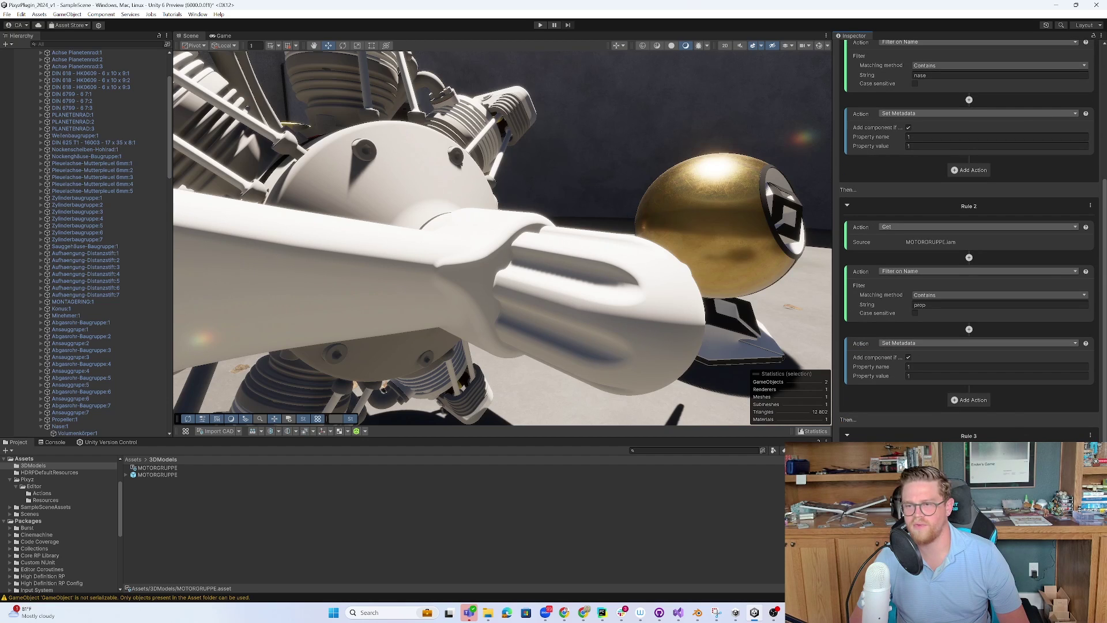
pyautogui.click(964, 400)
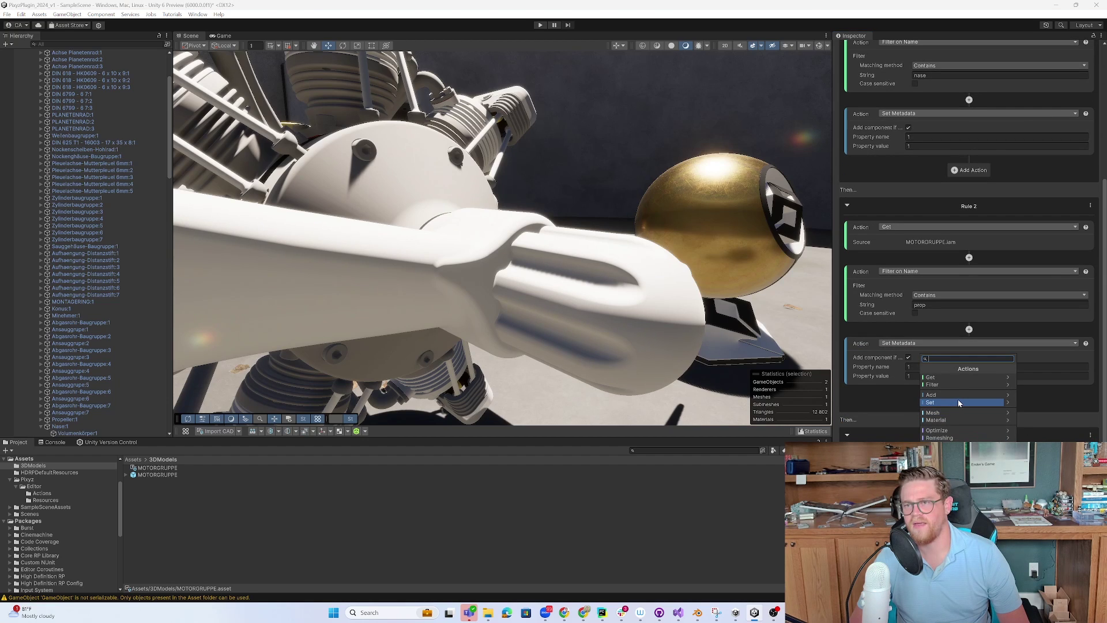
pyautogui.click(944, 386)
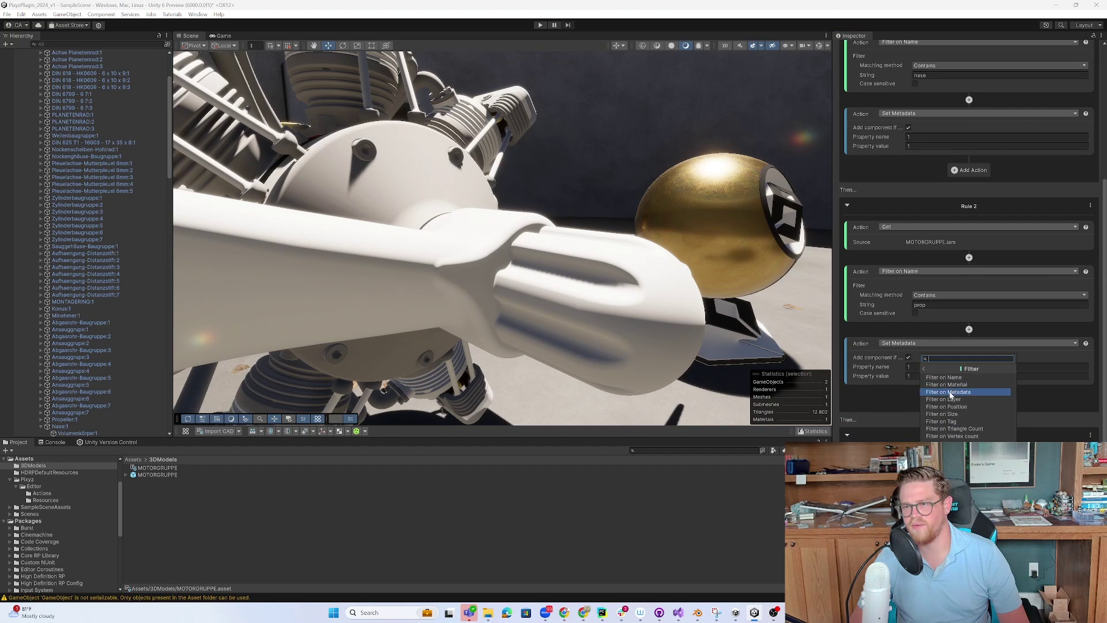
pyautogui.click(950, 394)
pyautogui.scroll(-3, 969, 240)
pyautogui.click(942, 425)
pyautogui.write('1')
pyautogui.press('Return')
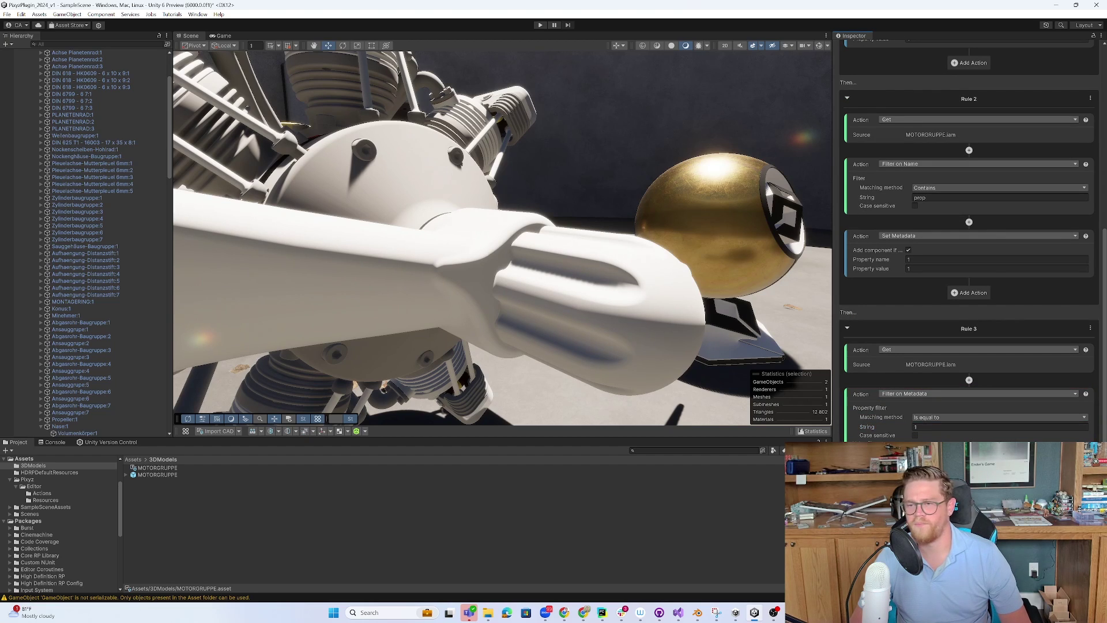
# Add a Merge action of type Merge all after the metadata filter in Rule 3.
pyautogui.click(969, 495)
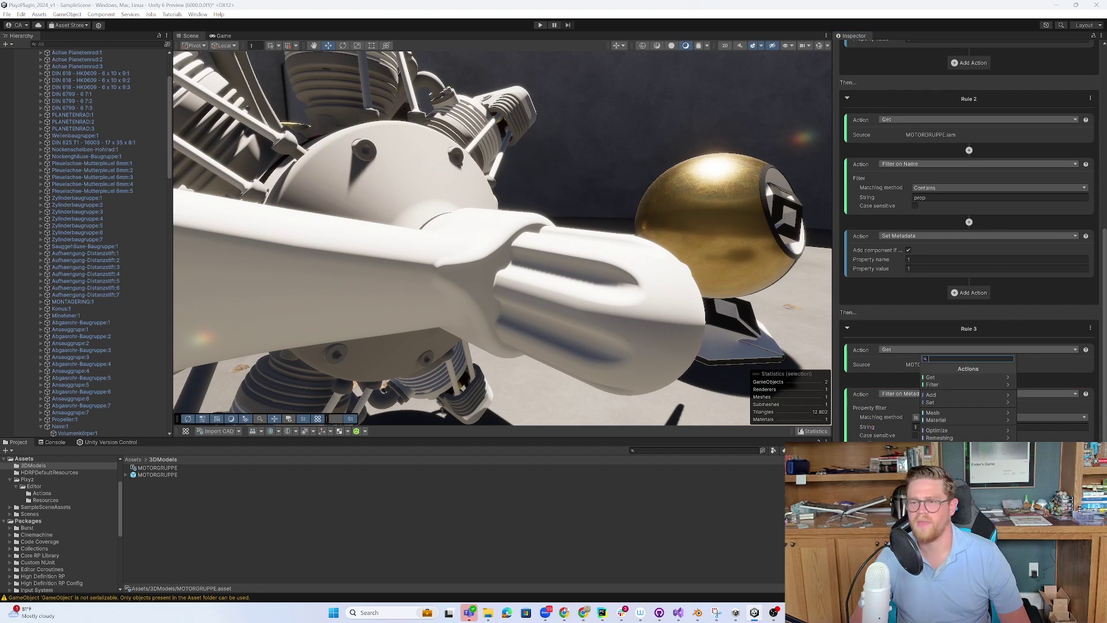
pyautogui.click(946, 412)
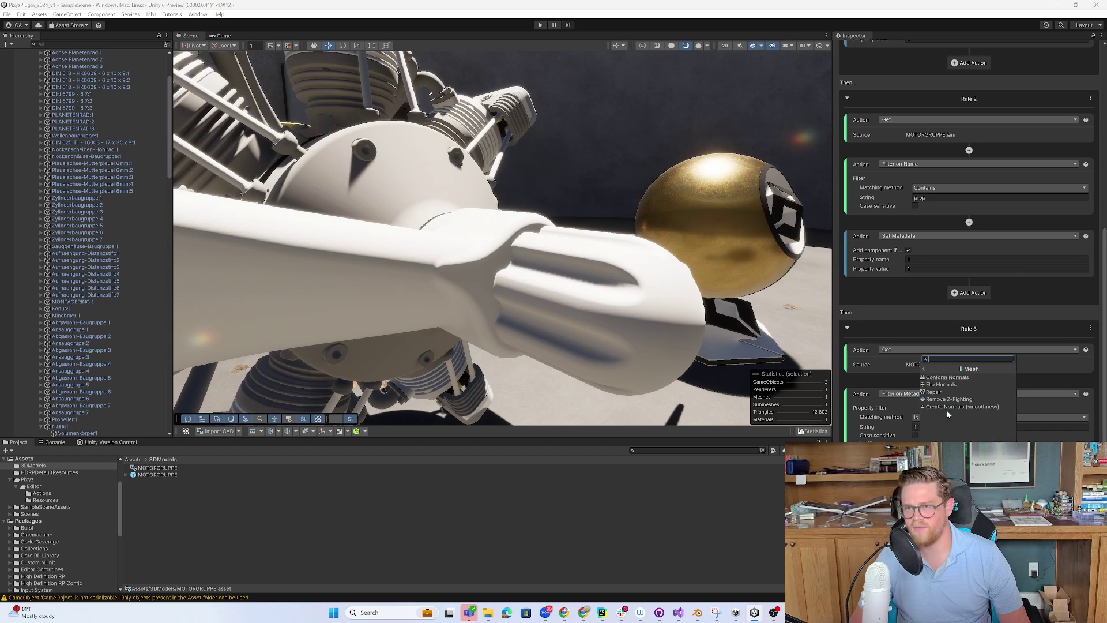
pyautogui.click(924, 368)
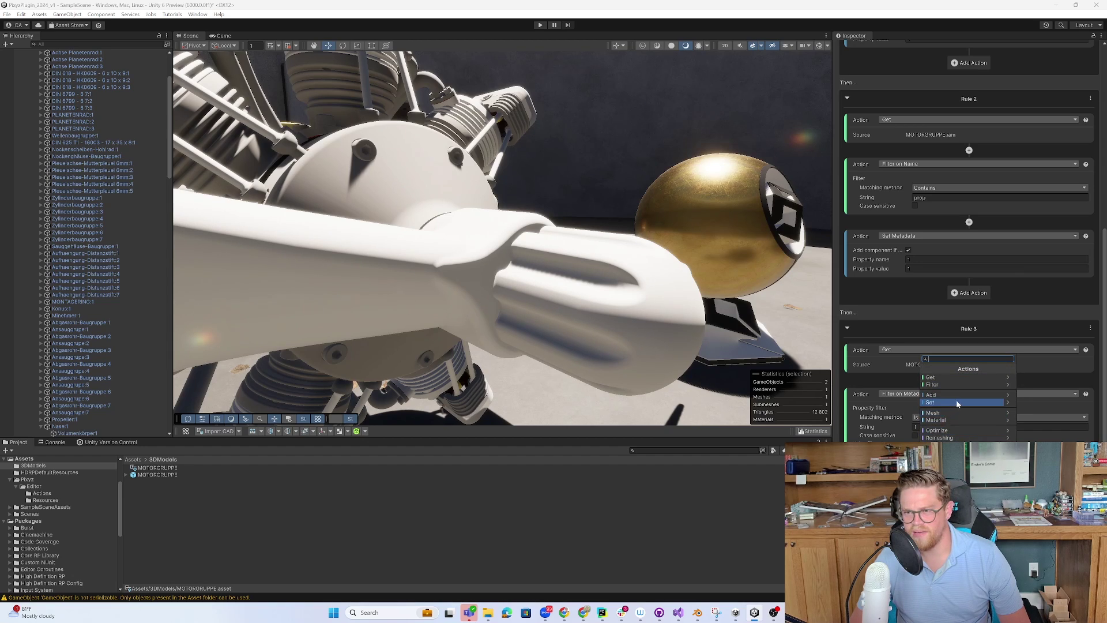
pyautogui.click(946, 446)
pyautogui.click(936, 377)
pyautogui.scroll(-1, 944, 381)
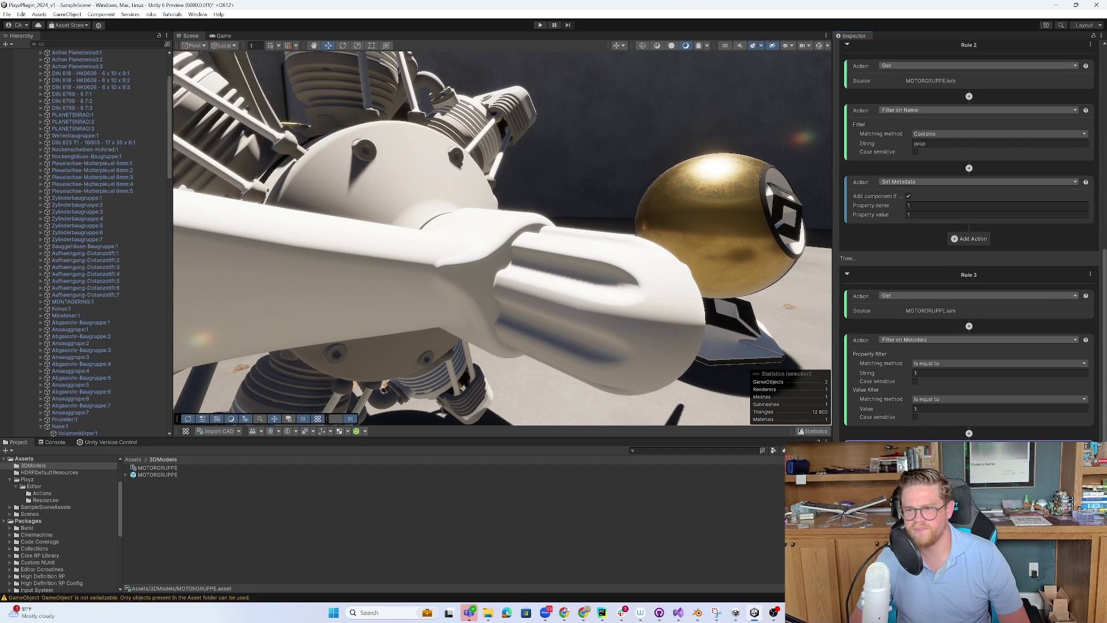
# Add a Set Material action after the Merge action in Rule 3.
pyautogui.click(969, 433)
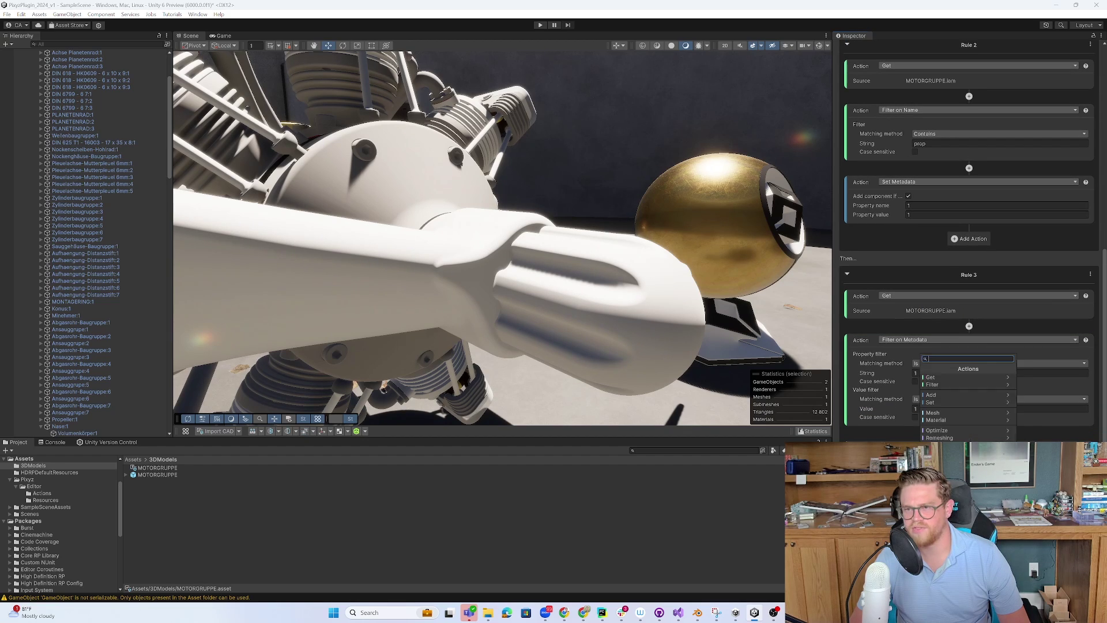
pyautogui.click(949, 402)
pyautogui.click(957, 400)
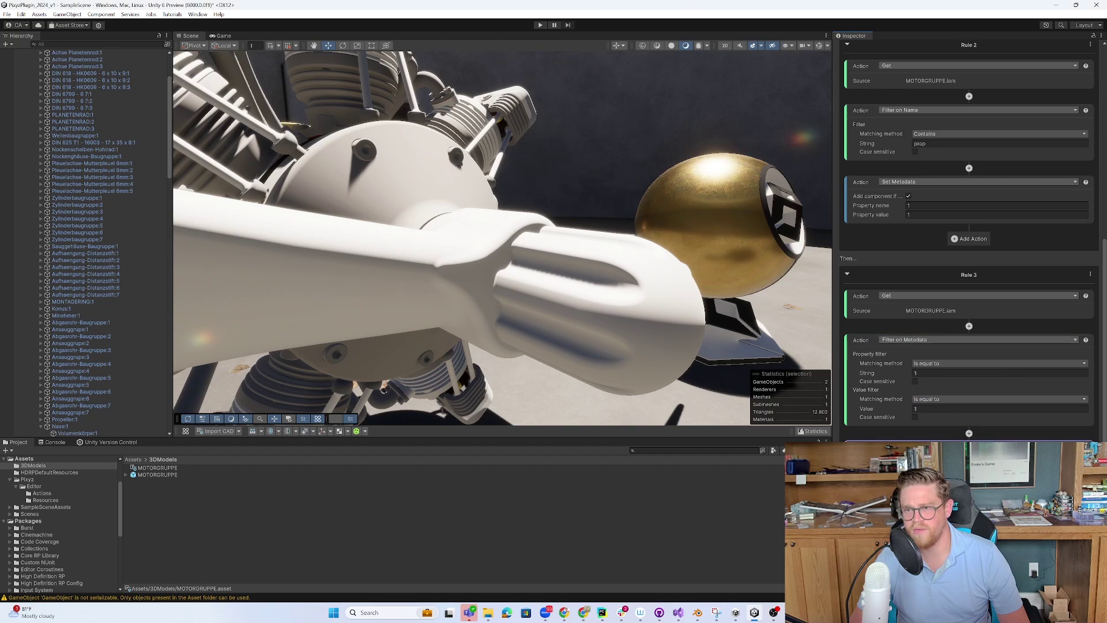
pyautogui.scroll(-1, 969, 243)
# Create a material with a bright green base map in the 3DModels folder and assign it to Rule 3's Set Material action.
pyautogui.rightClick(218, 504)
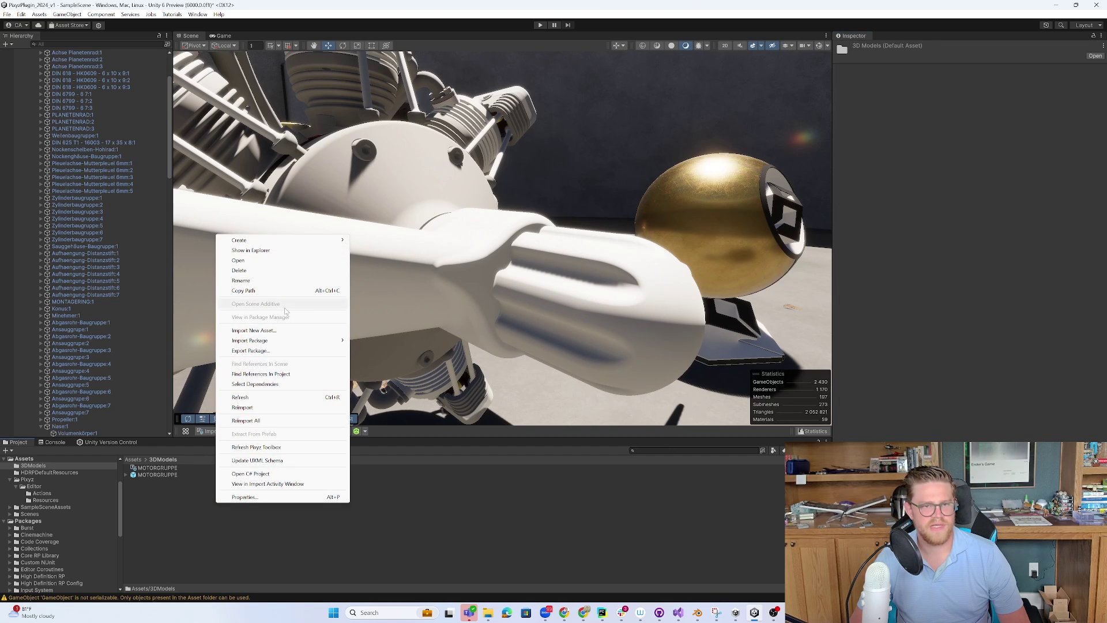
pyautogui.moveTo(291, 241)
pyautogui.click(373, 251)
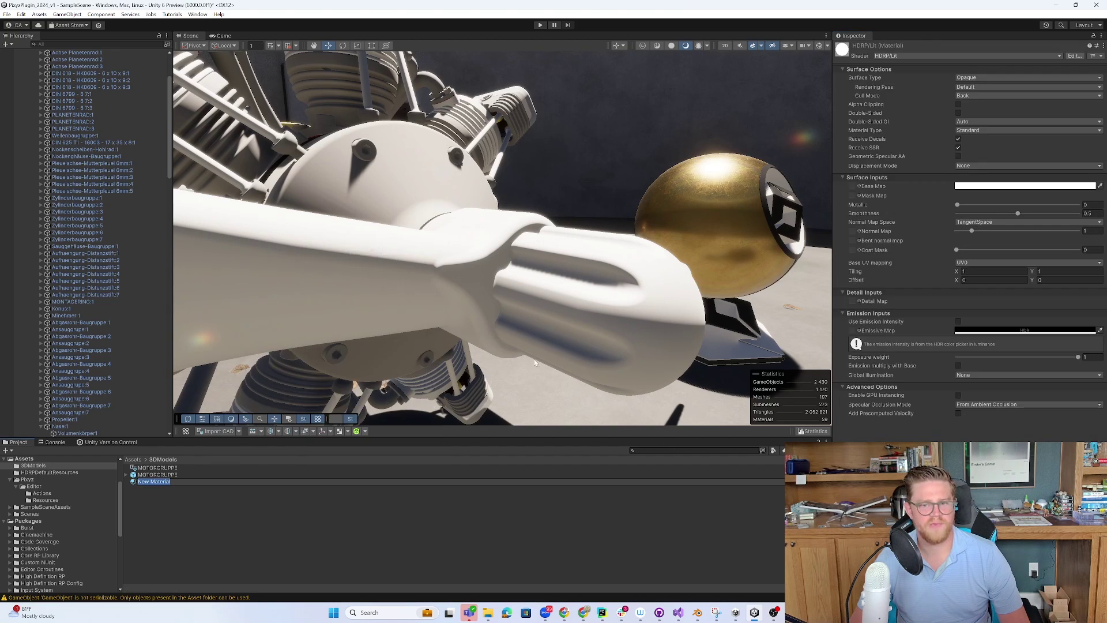
pyautogui.click(1018, 186)
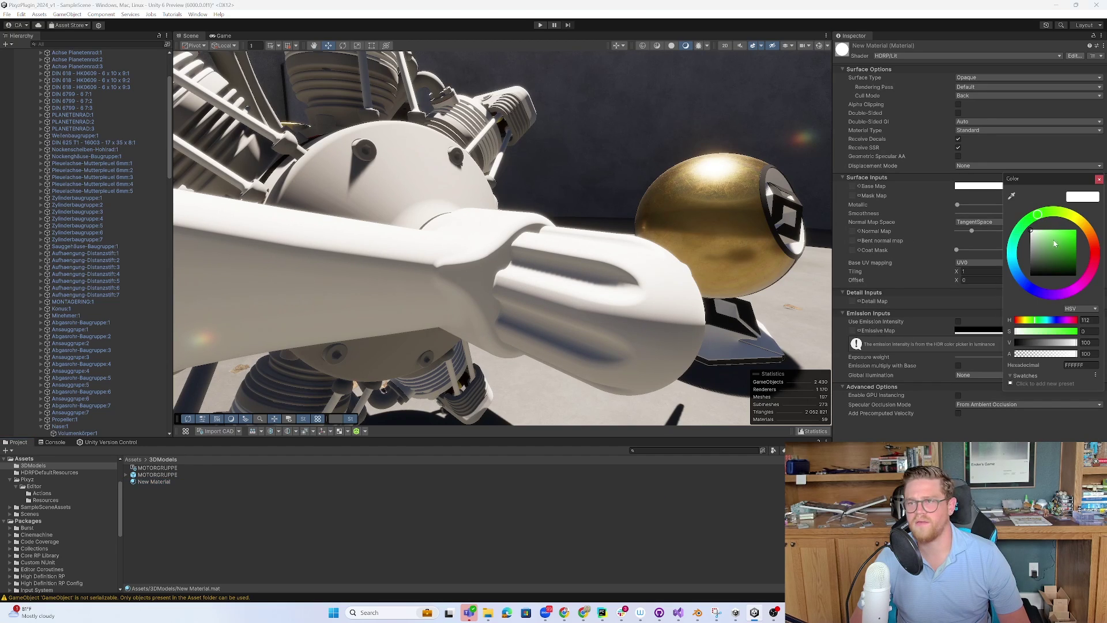
pyautogui.moveTo(1055, 243); pyautogui.dragTo(1087, 174)
pyautogui.click(1098, 178)
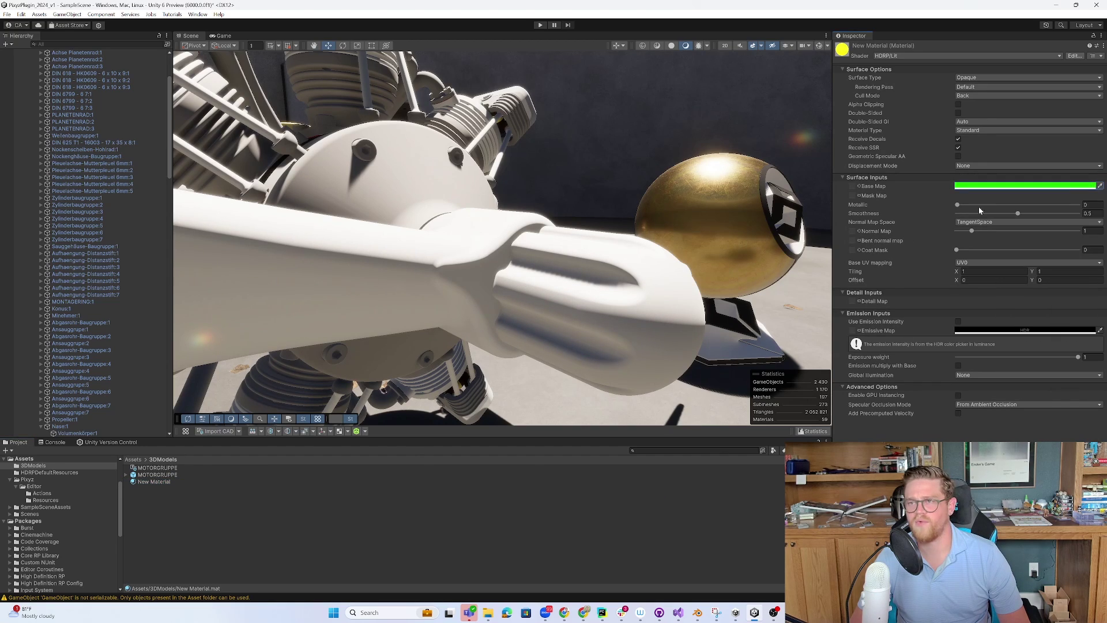
pyautogui.click(216, 467)
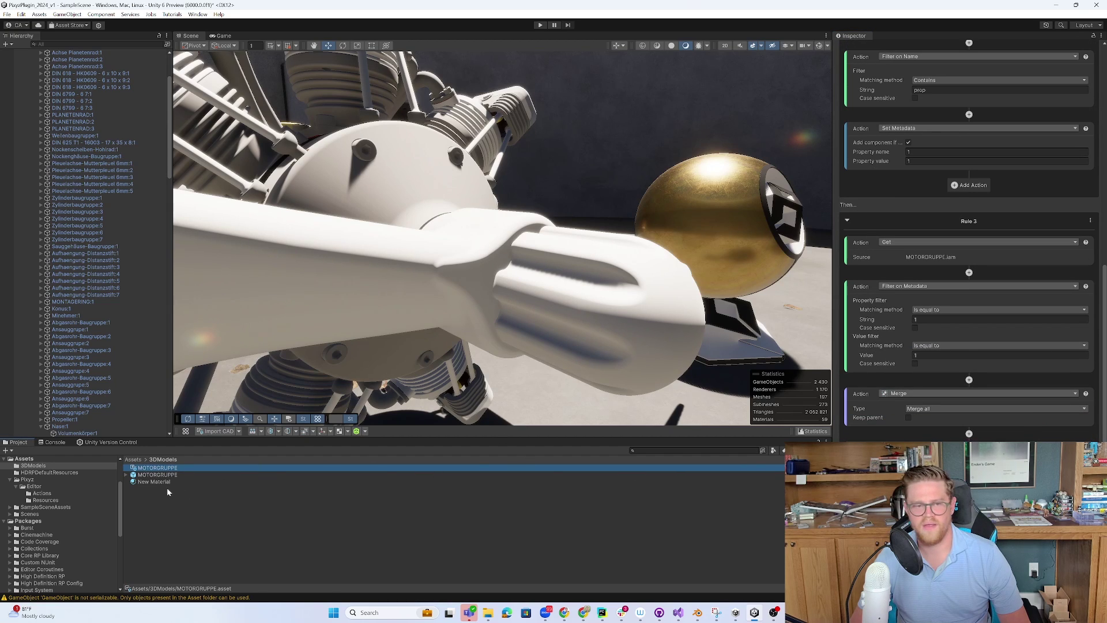
pyautogui.moveTo(159, 481); pyautogui.dragTo(969, 456)
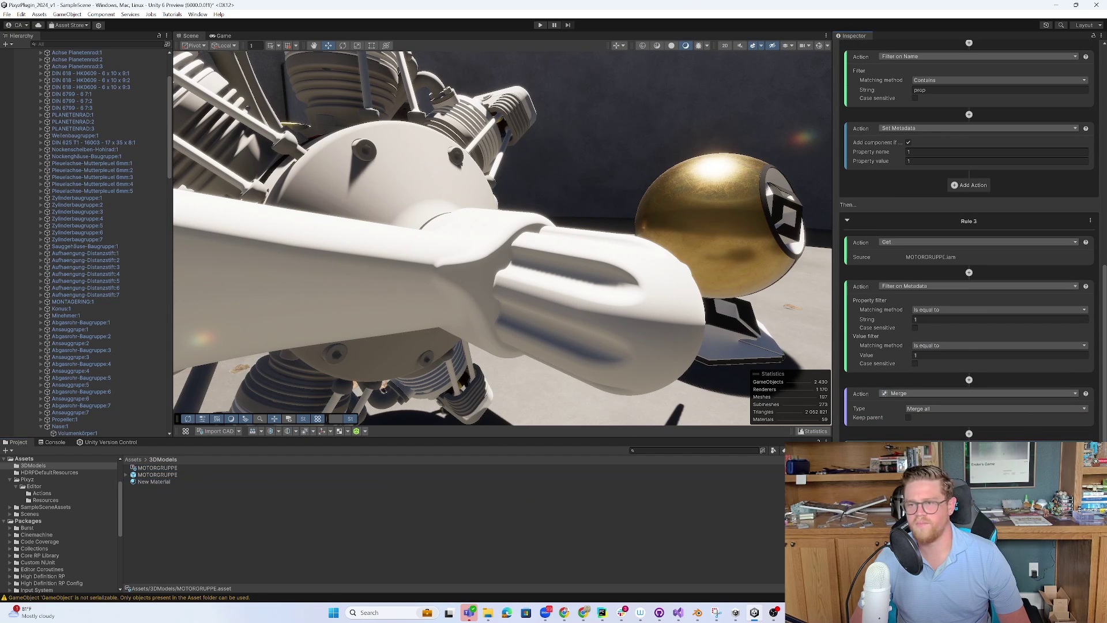
# Review the filters, metadata settings and merge action across the three rules of the MOTORGRUPPE import.
pyautogui.scroll(10, 971, 435)
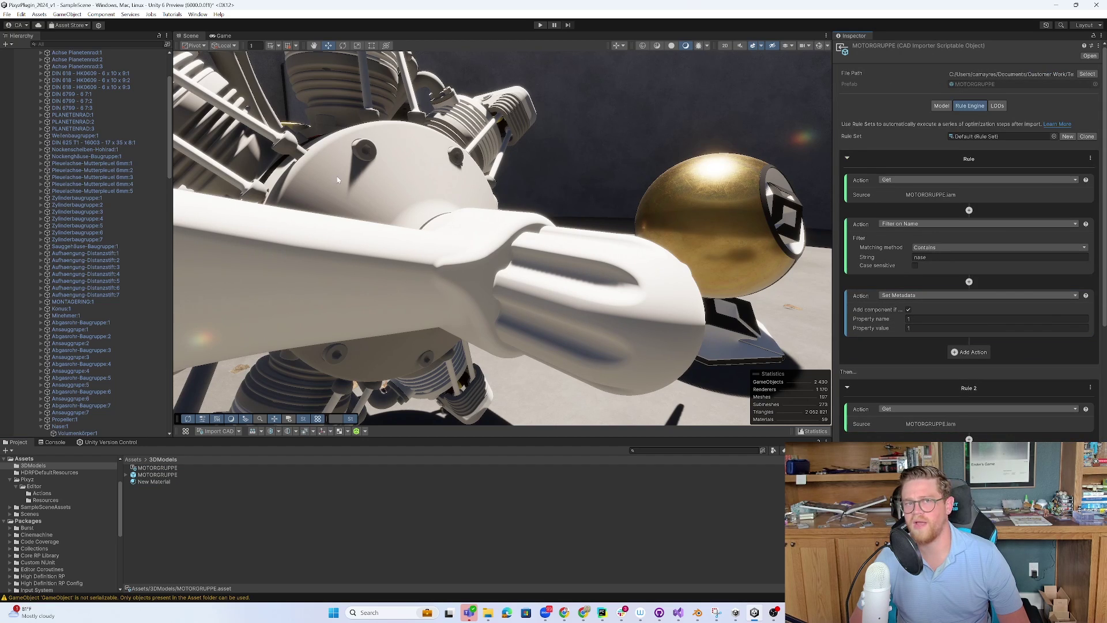
pyautogui.scroll(-2, 907, 196)
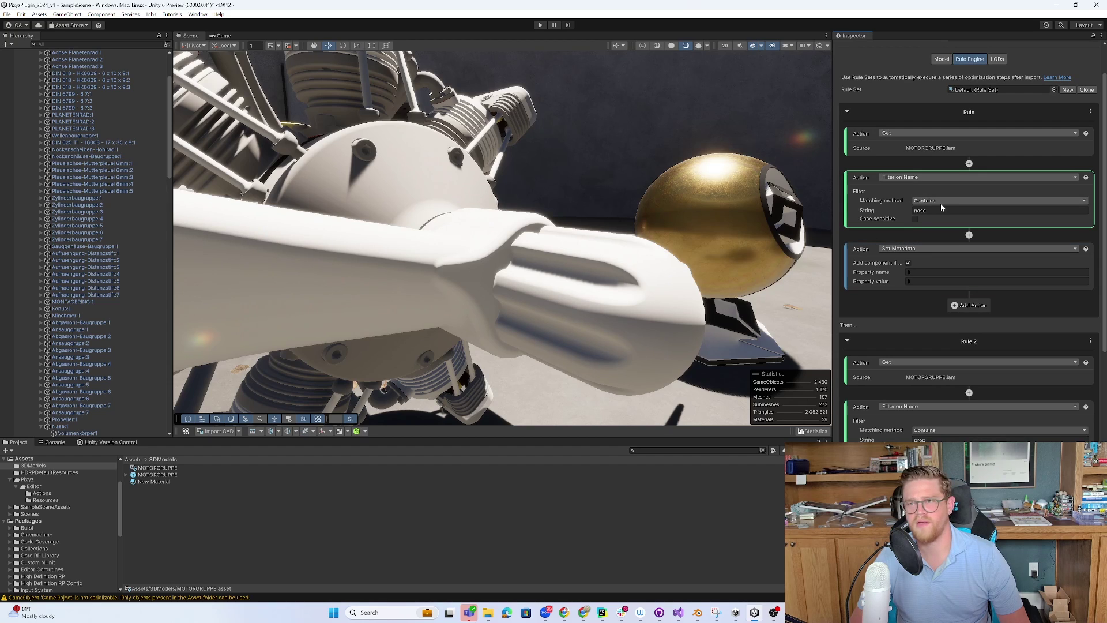
pyautogui.scroll(-2, 938, 214)
pyautogui.scroll(-5, 932, 212)
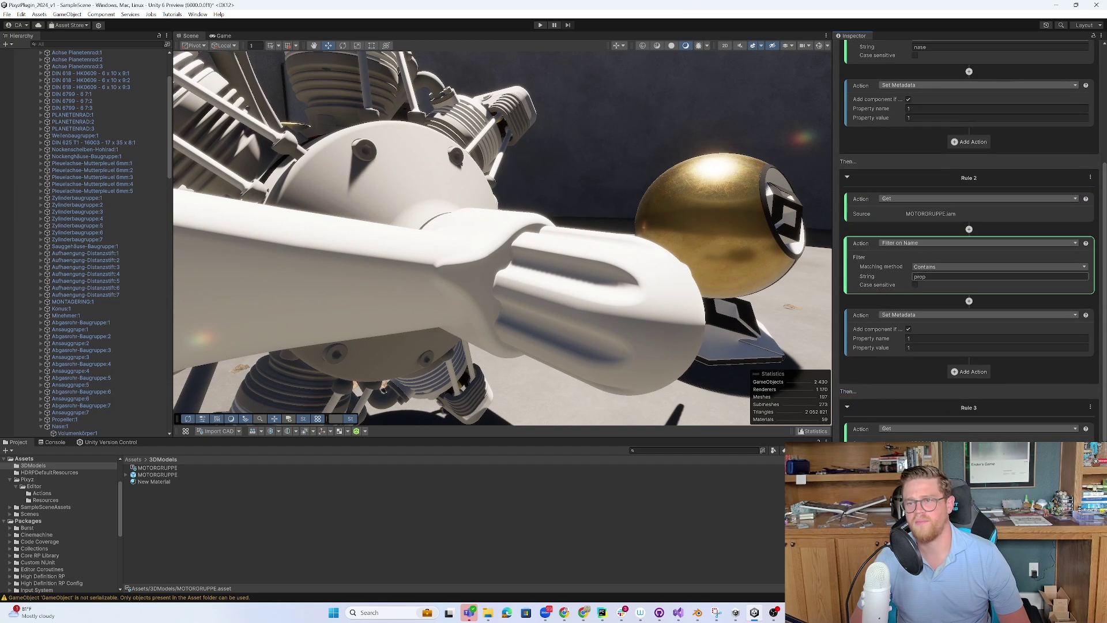
pyautogui.scroll(-8, 973, 269)
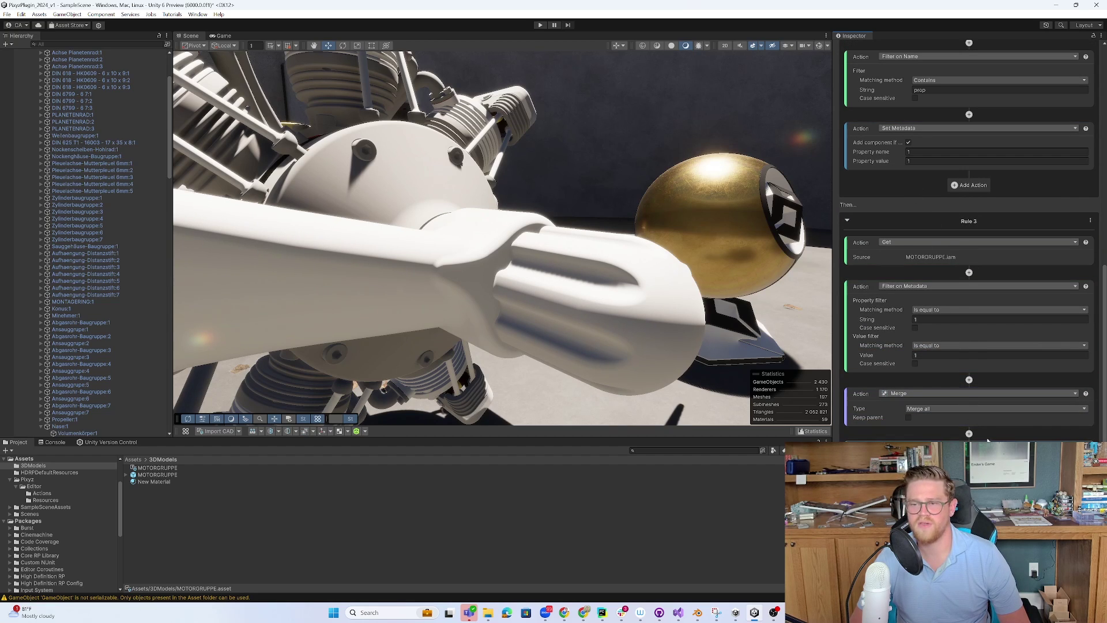
pyautogui.scroll(3, 960, 398)
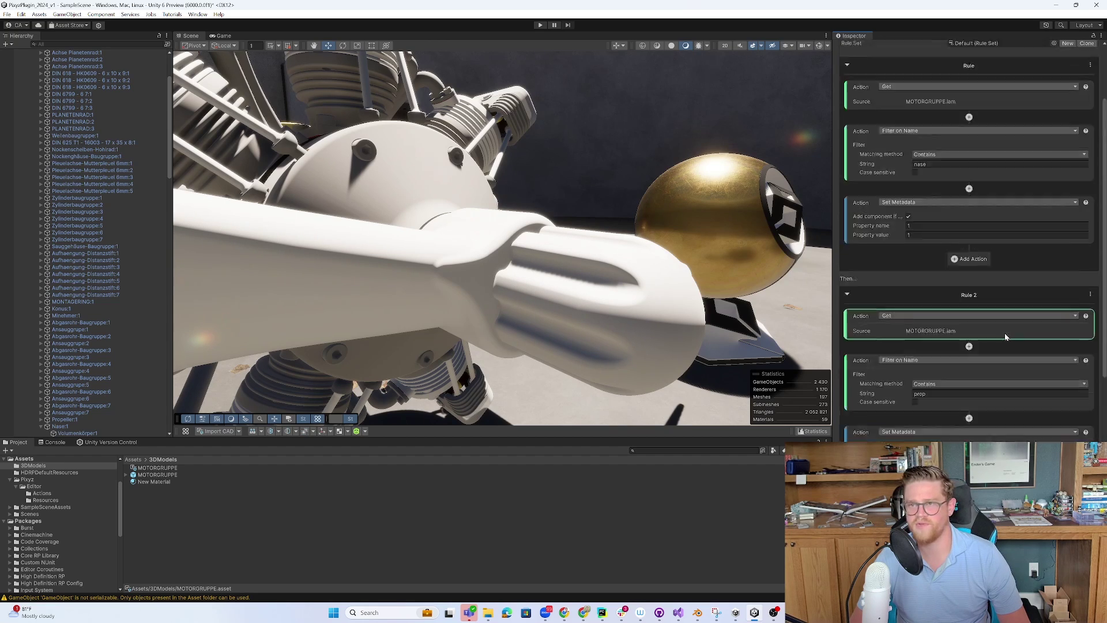
pyautogui.scroll(14, 1004, 333)
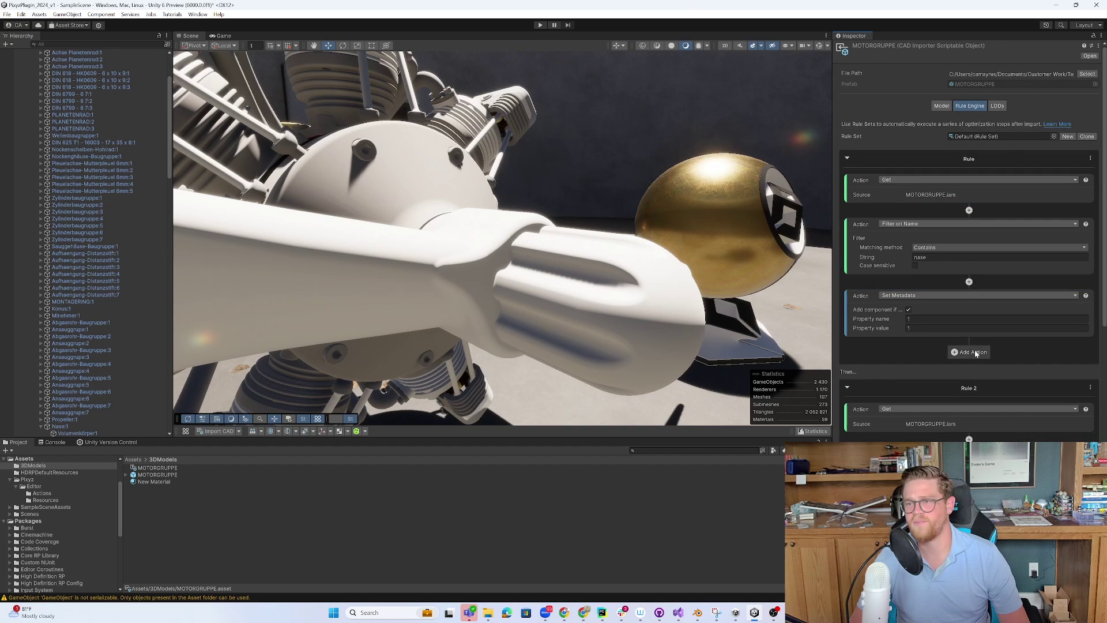
pyautogui.scroll(-17, 973, 366)
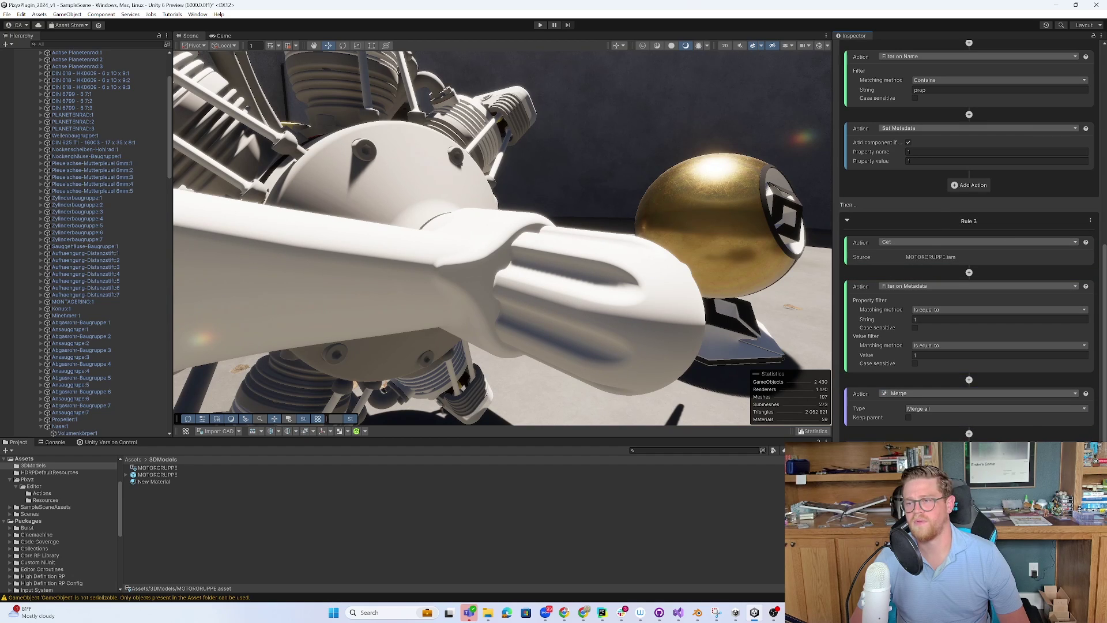
# Add a fourth rule to the MOTORGRUPPE rule set and move it up to first place, ahead of the original rule.
pyautogui.click(1067, 447)
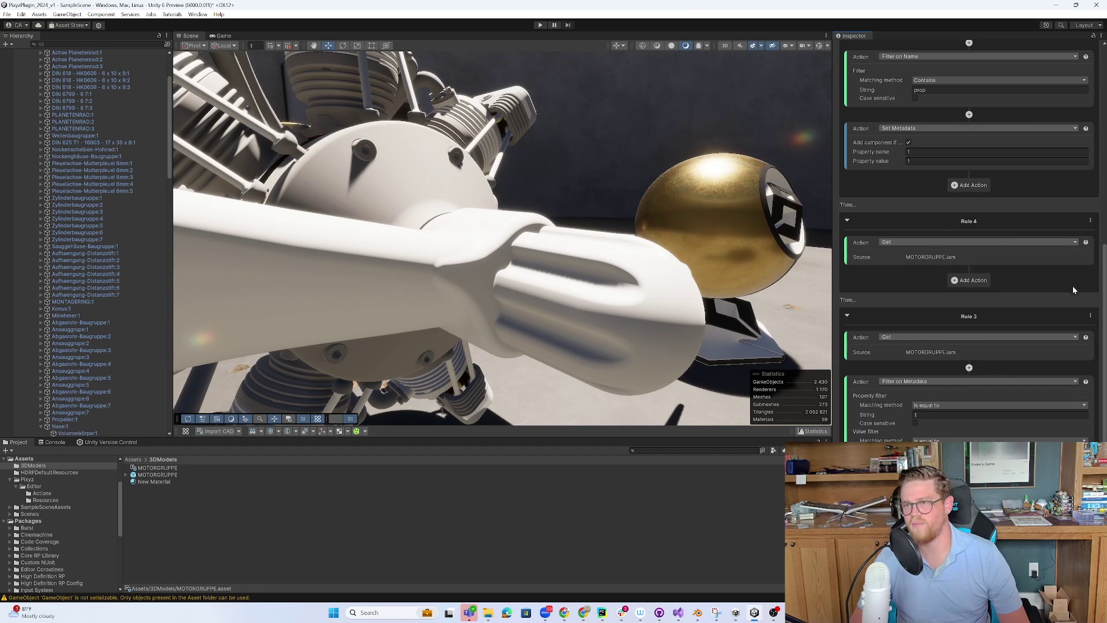
pyautogui.click(1091, 221)
pyautogui.click(1064, 228)
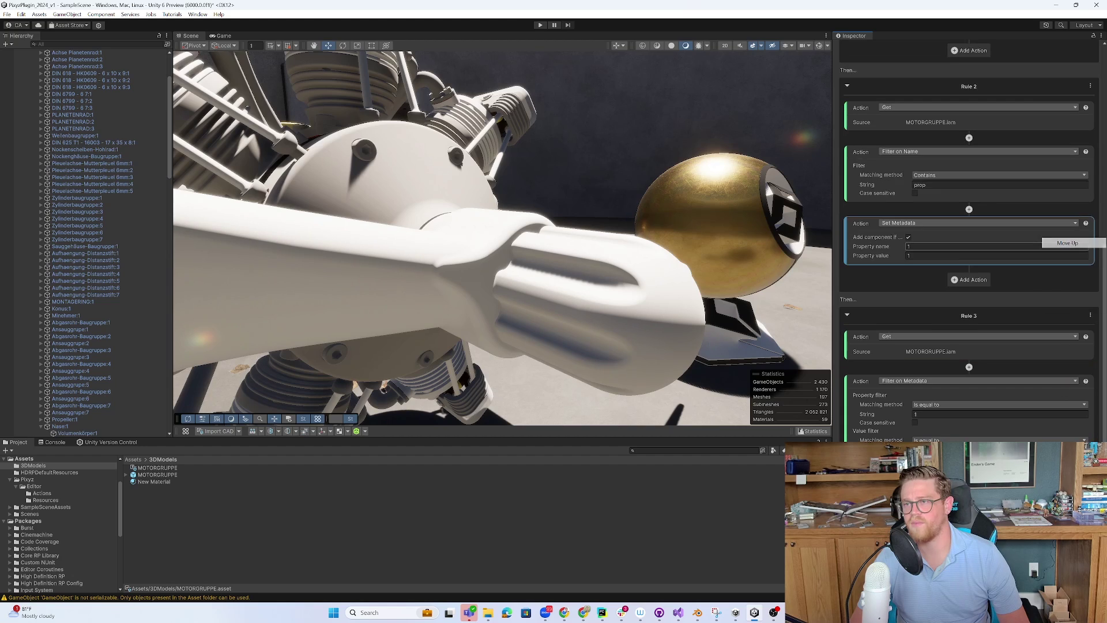
pyautogui.click(1090, 157)
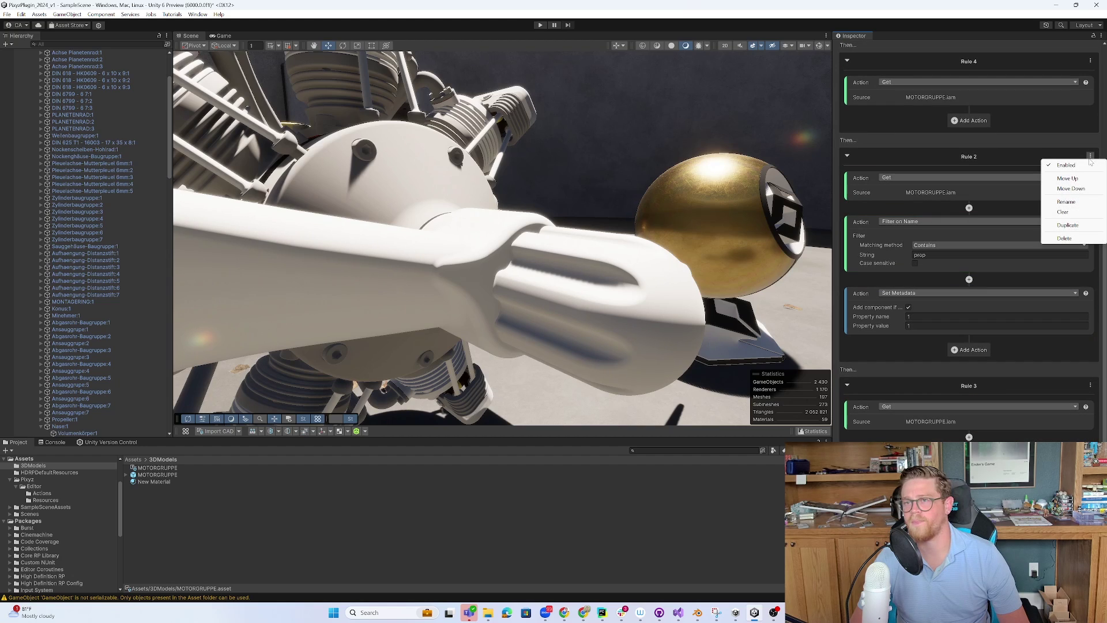
pyautogui.click(1072, 380)
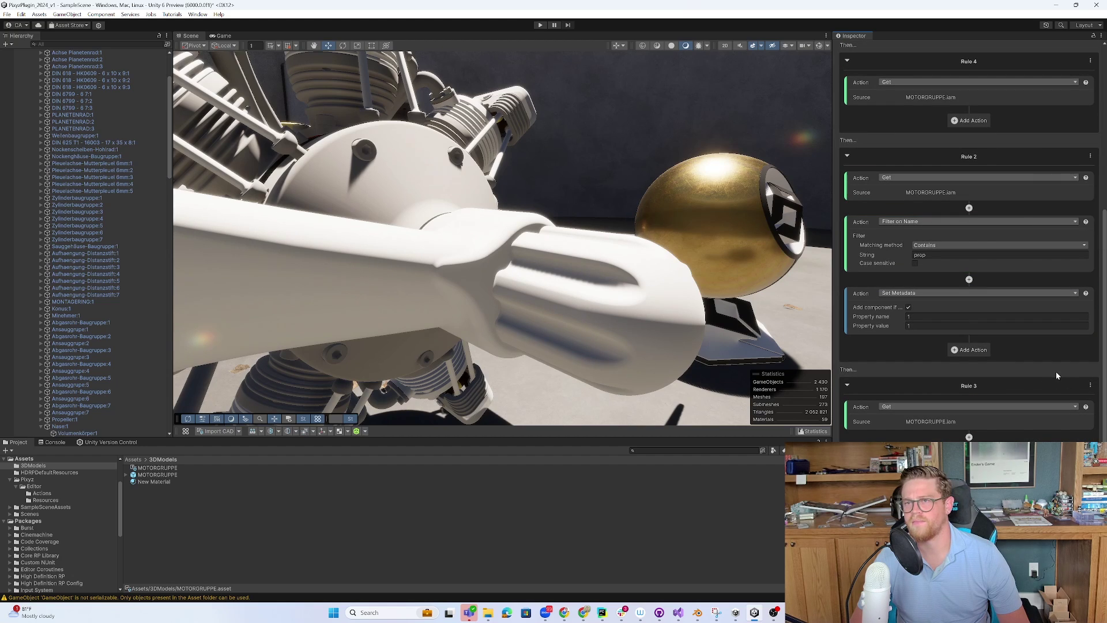
pyautogui.scroll(3, 1056, 372)
pyautogui.click(1090, 178)
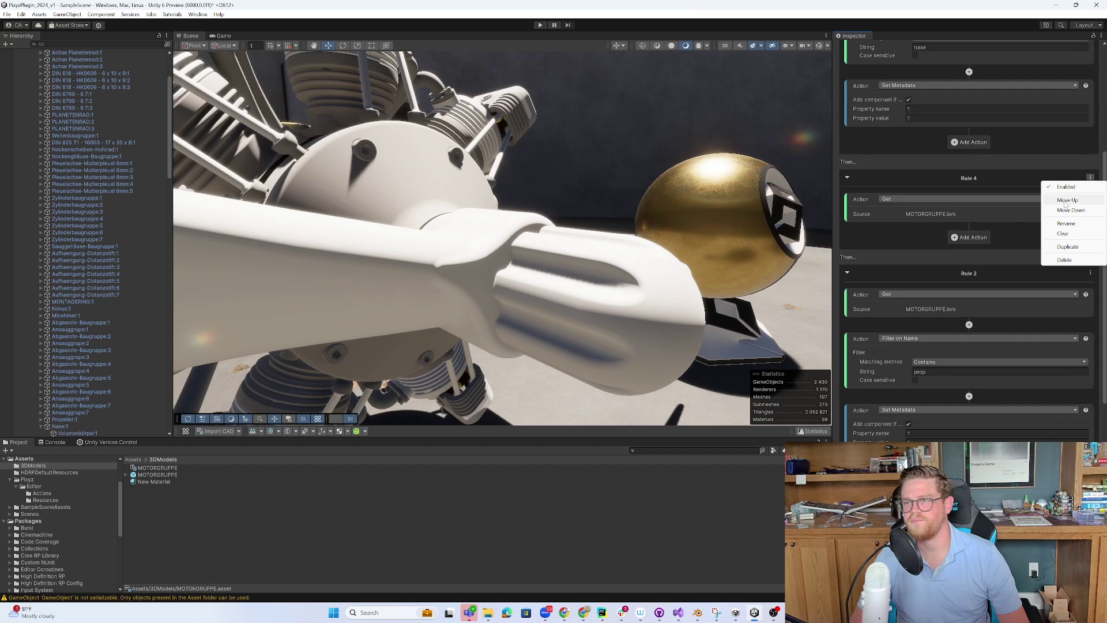
pyautogui.click(1064, 200)
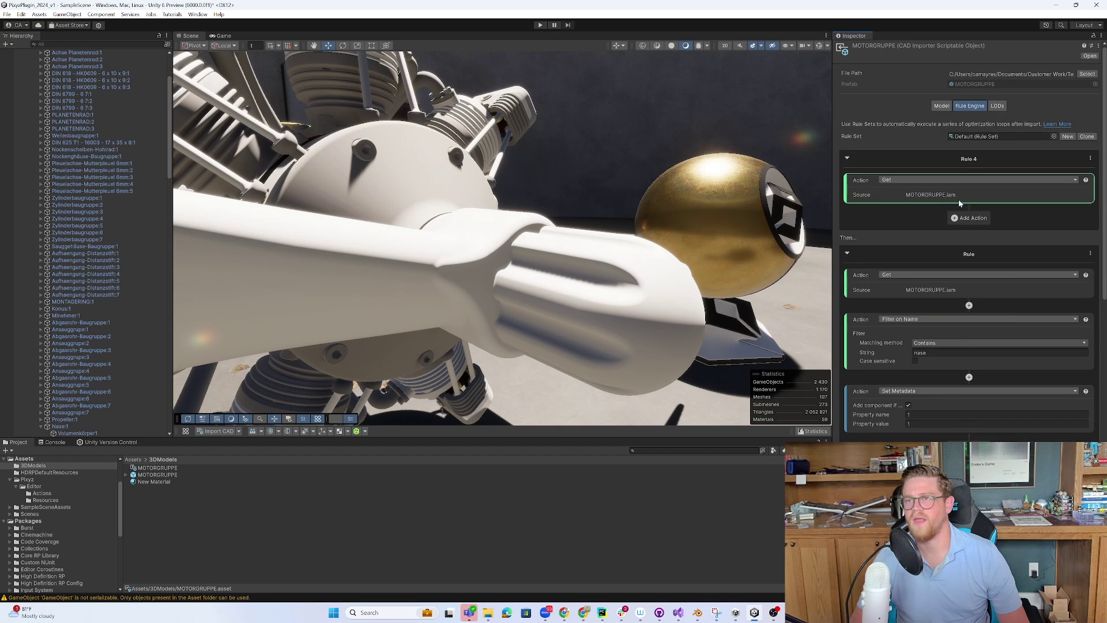
# Add a Merge action to Rule 4 and set its type to Merge final level.
pyautogui.click(970, 217)
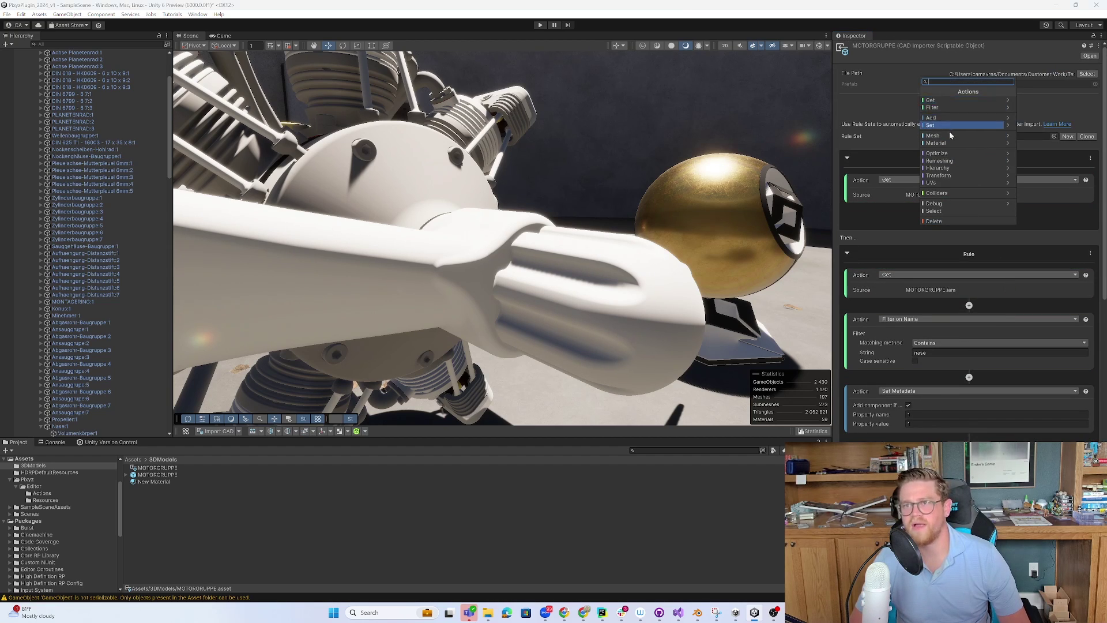
pyautogui.click(952, 168)
pyautogui.click(952, 108)
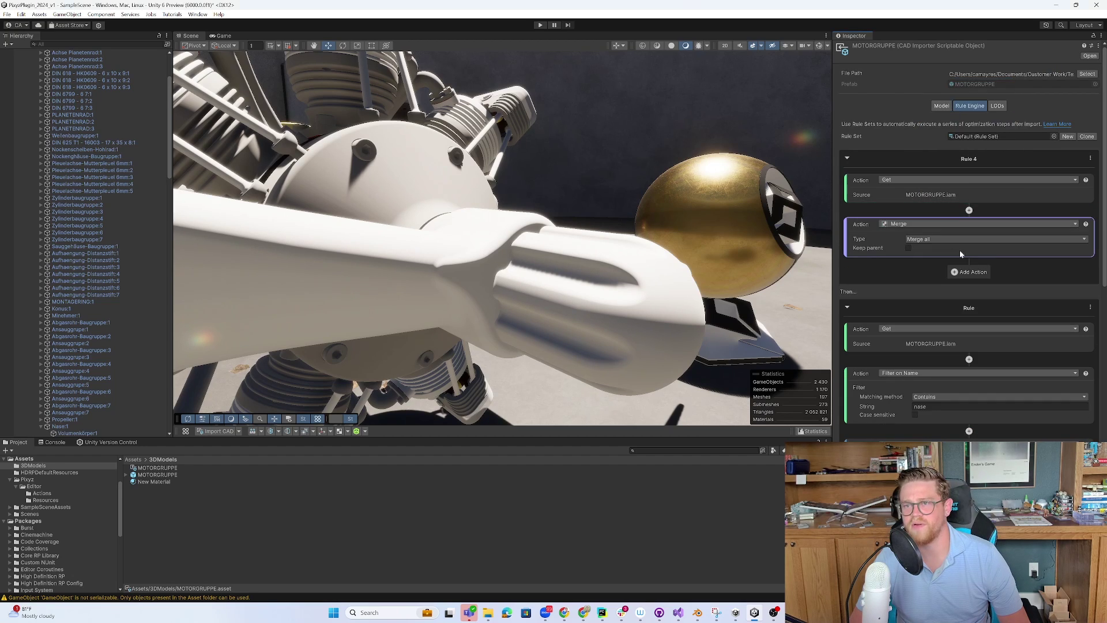
pyautogui.click(954, 239)
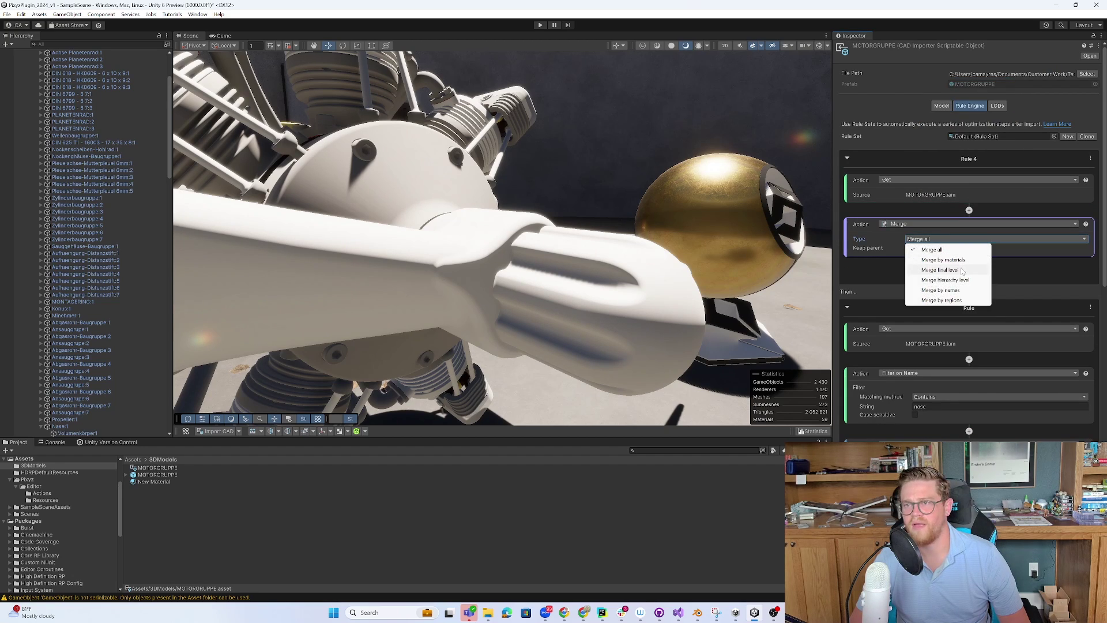
pyautogui.click(940, 270)
# Expand Zylinderbaugruppe:2 down to the child of Zylinder:1, and re-import MOTORGRUPPE with the updated rules.
pyautogui.click(41, 205)
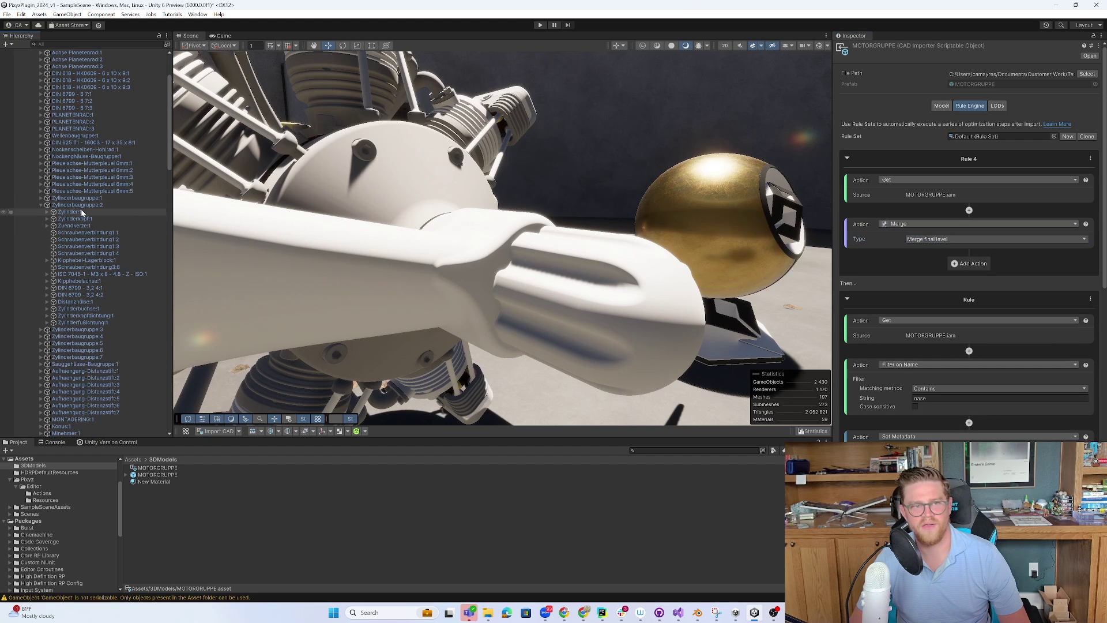
pyautogui.click(46, 211)
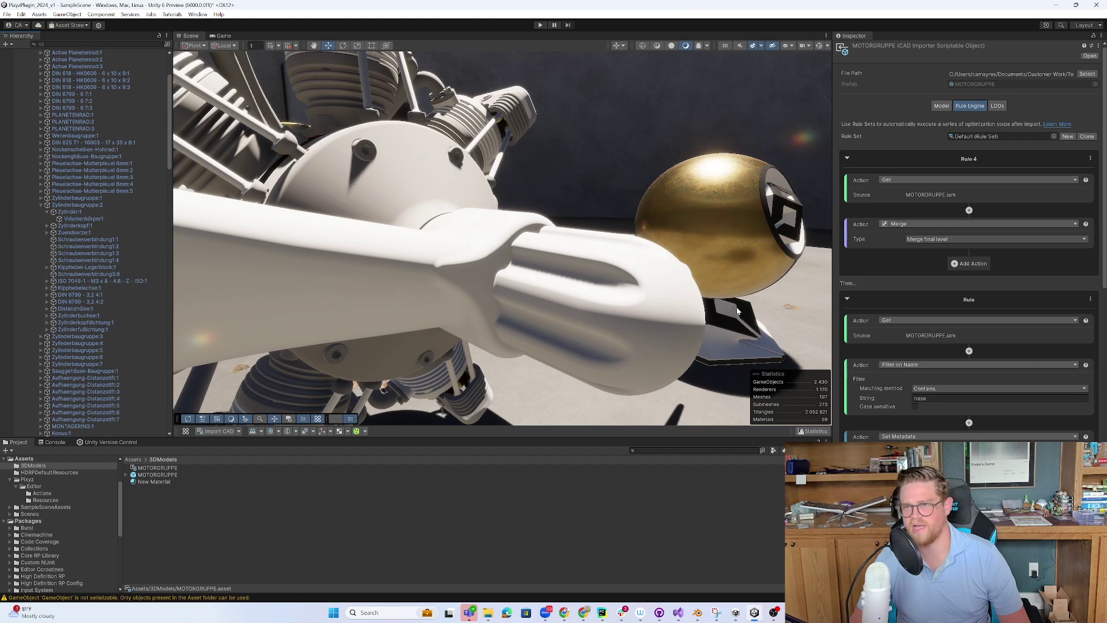
pyautogui.scroll(-5, 999, 287)
pyautogui.scroll(-5, 999, 286)
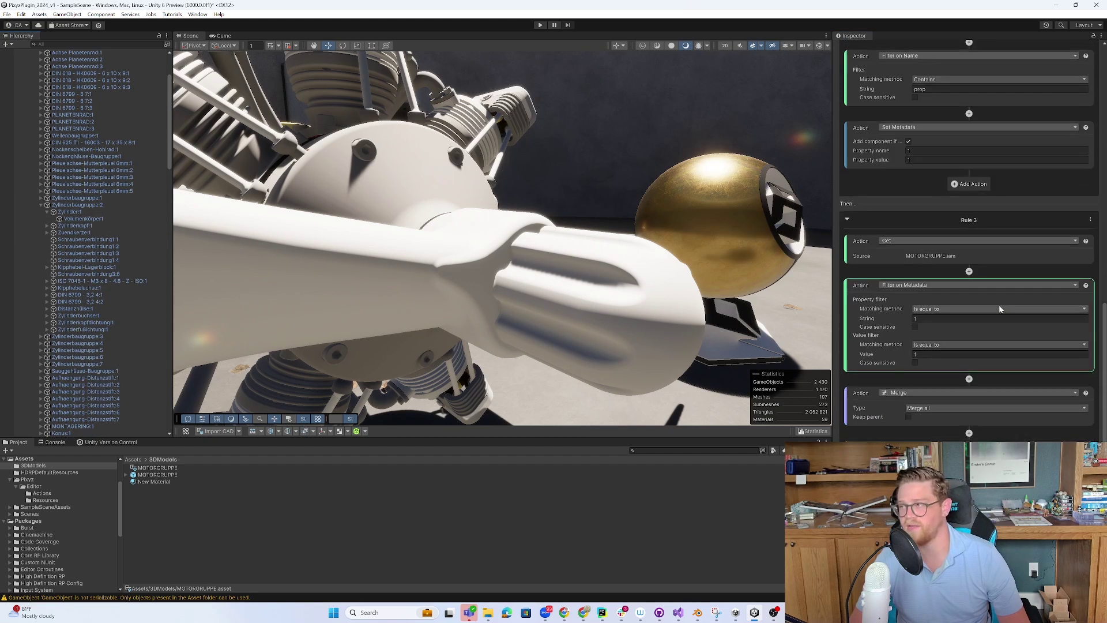
pyautogui.scroll(-5, 502, 238)
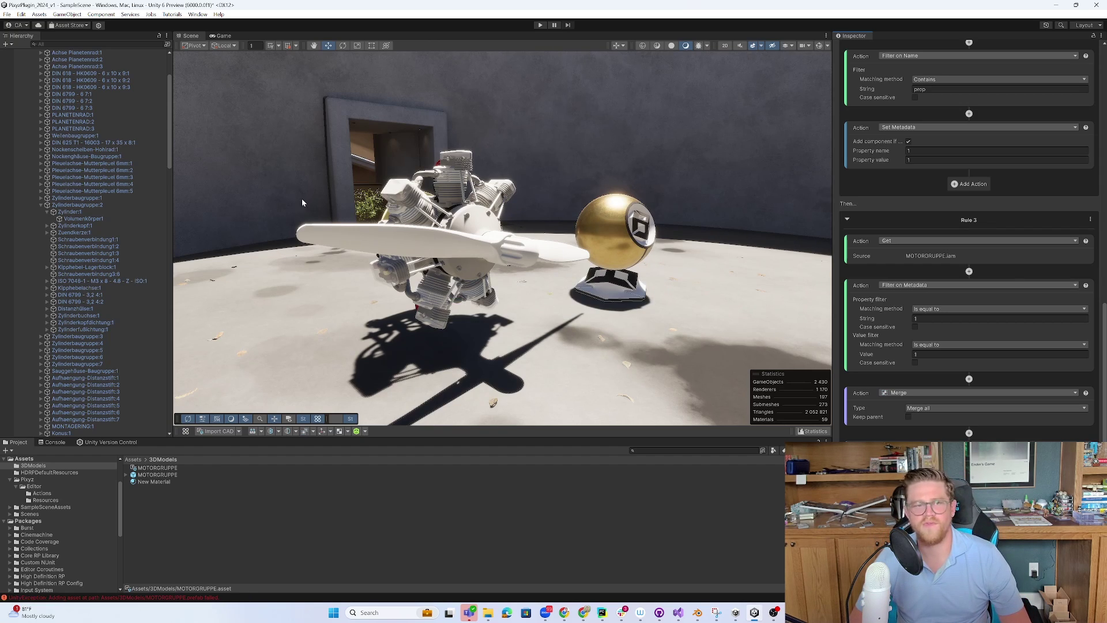
# Delete the old MOTORGRUPPE object from the scene, keeping the newly imported prefab instance.
pyautogui.moveTo(169, 138); pyautogui.dragTo(154, 60)
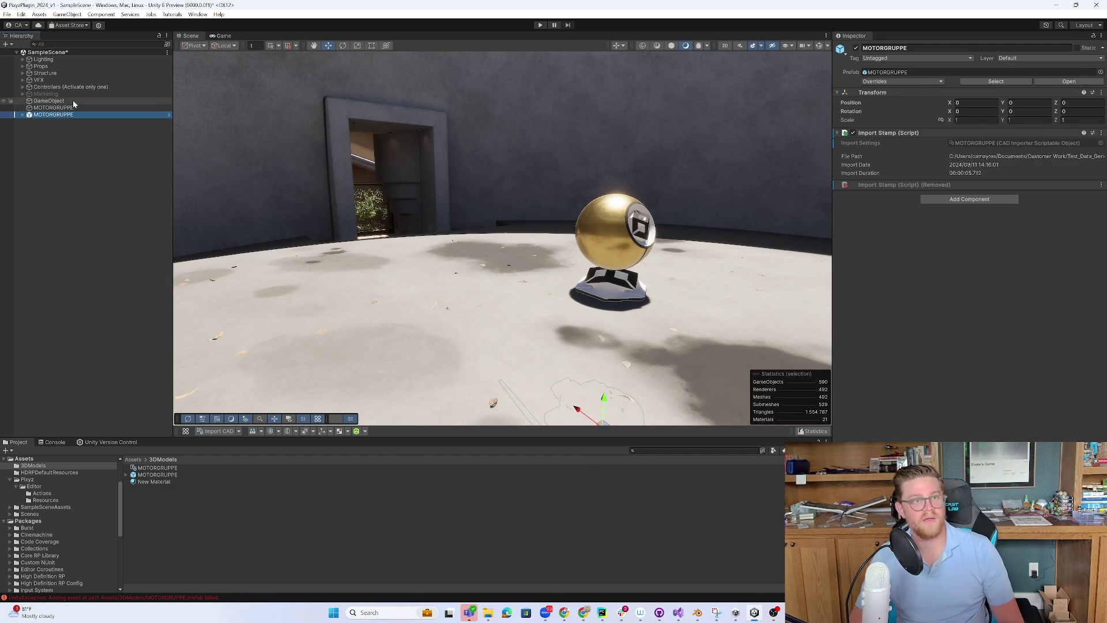
pyautogui.click(74, 101)
pyautogui.click(75, 108)
pyautogui.press('Delete')
# Raise the re-imported MOTORGRUPPE above the floor and rotate it so the engine and propeller can be seen from the side.
pyautogui.click(72, 111)
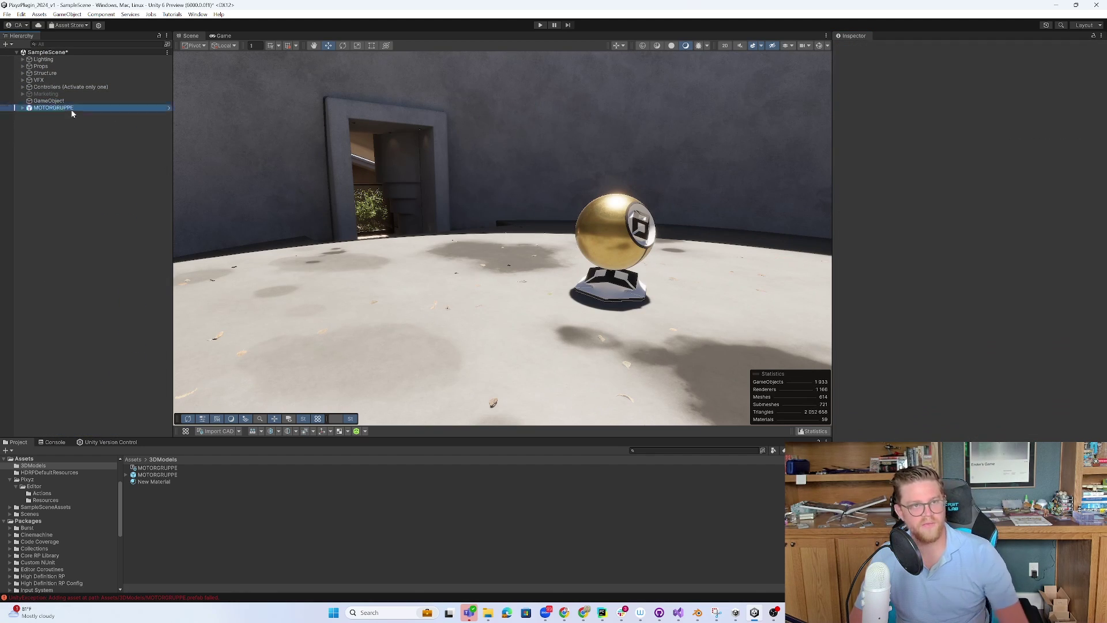
pyautogui.moveTo(607, 407); pyautogui.dragTo(604, 218)
pyautogui.press('f')
pyautogui.moveTo(506, 115); pyautogui.dragTo(646, 243)
pyautogui.press('e')
pyautogui.keyDown('alt'); pyautogui.moveTo(646, 244); pyautogui.dragTo(519, 176); pyautogui.keyUp('alt')
pyautogui.click(519, 176)
pyautogui.keyDown('alt'); pyautogui.moveTo(439, 229); pyautogui.dragTo(659, 201); pyautogui.keyUp('alt')
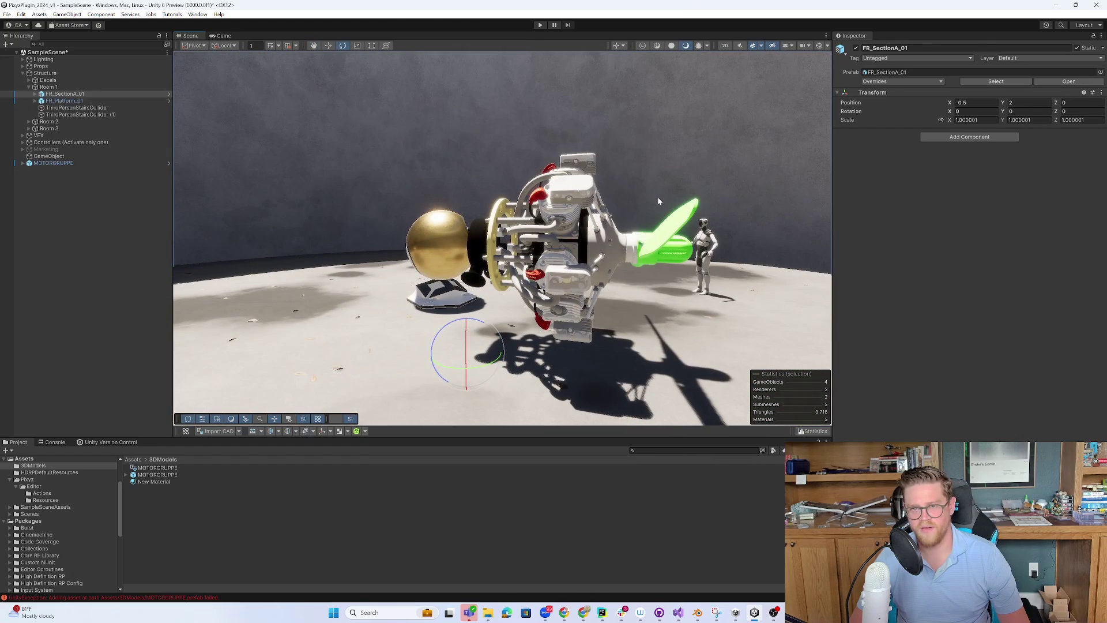
# Inspect the merged green Nase:1 part and its hierarchy, and collapse Rule 4, Rule and Rule 2 in the MOTORGRUPPE import settings.
pyautogui.click(669, 233)
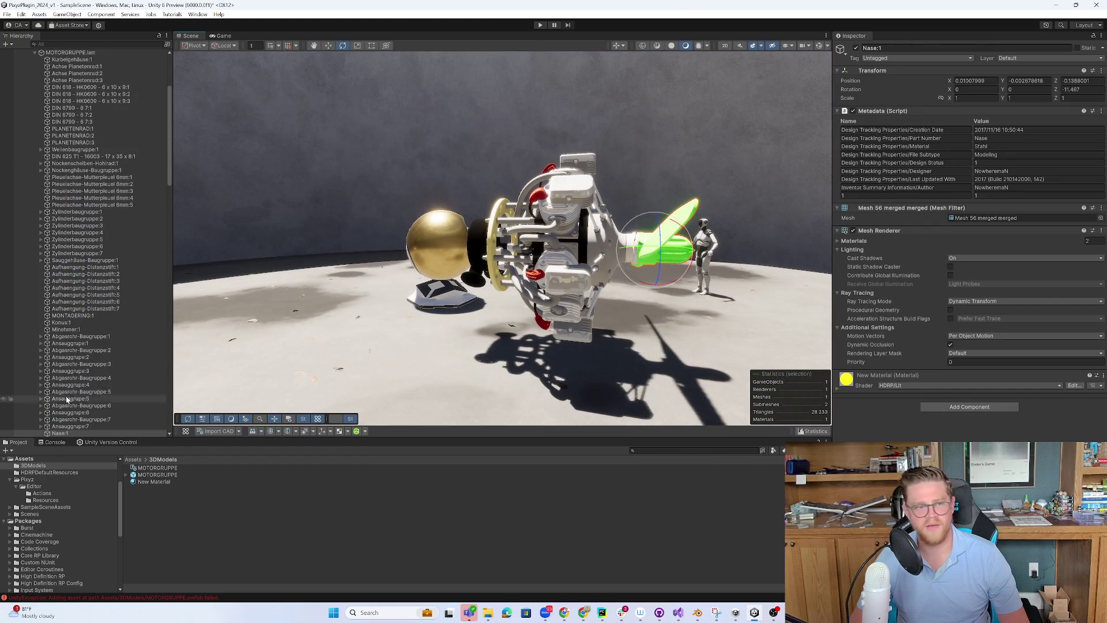
pyautogui.scroll(-3, 98, 425)
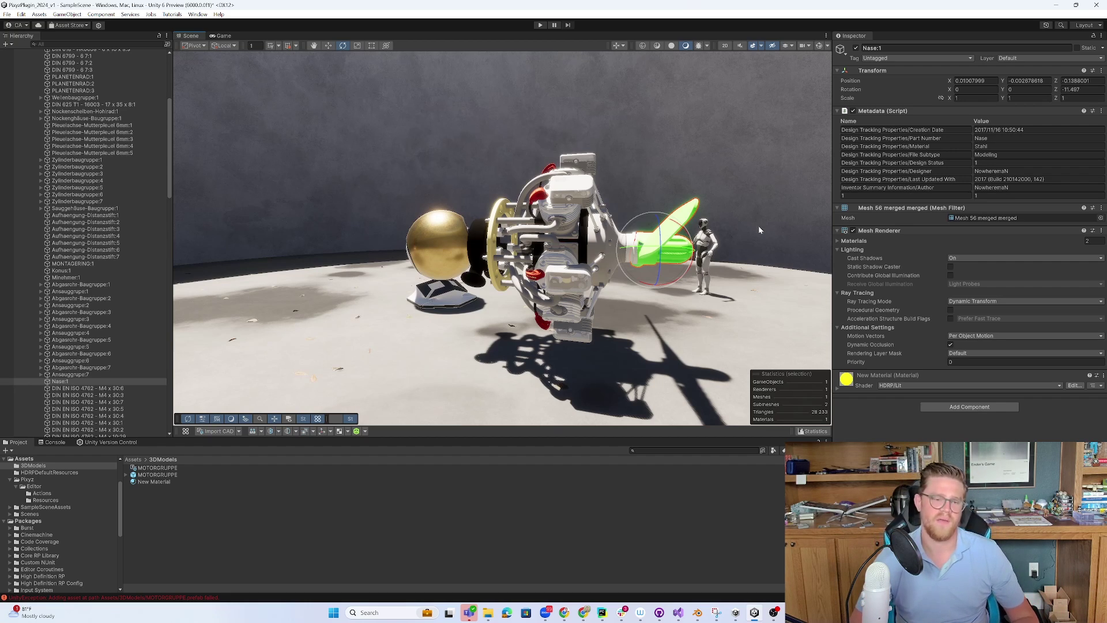
pyautogui.click(158, 468)
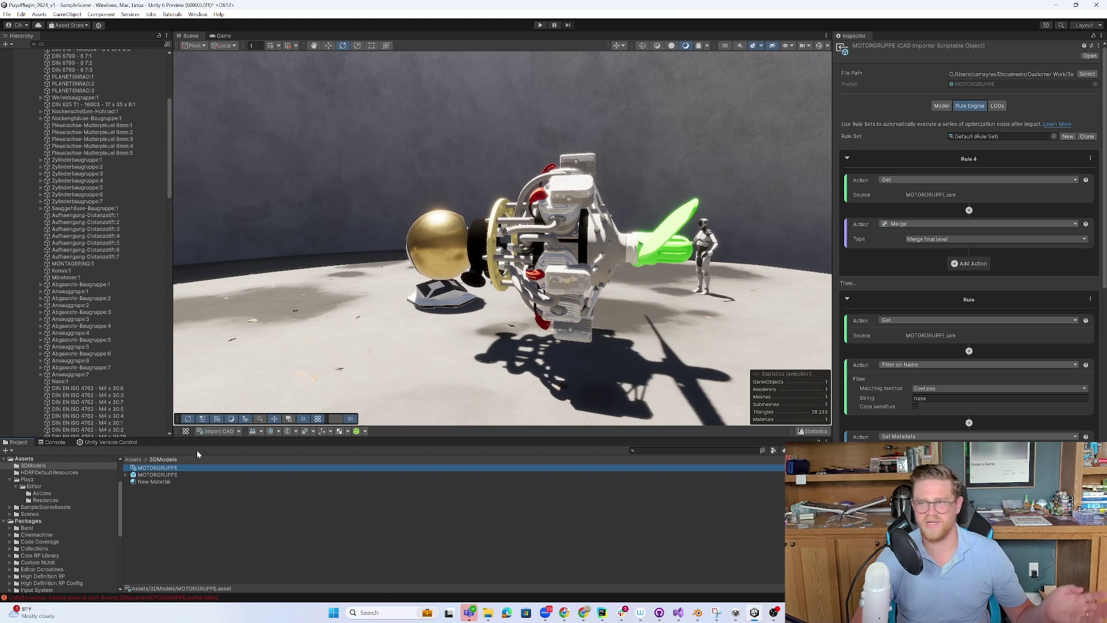
pyautogui.scroll(-10, 969, 268)
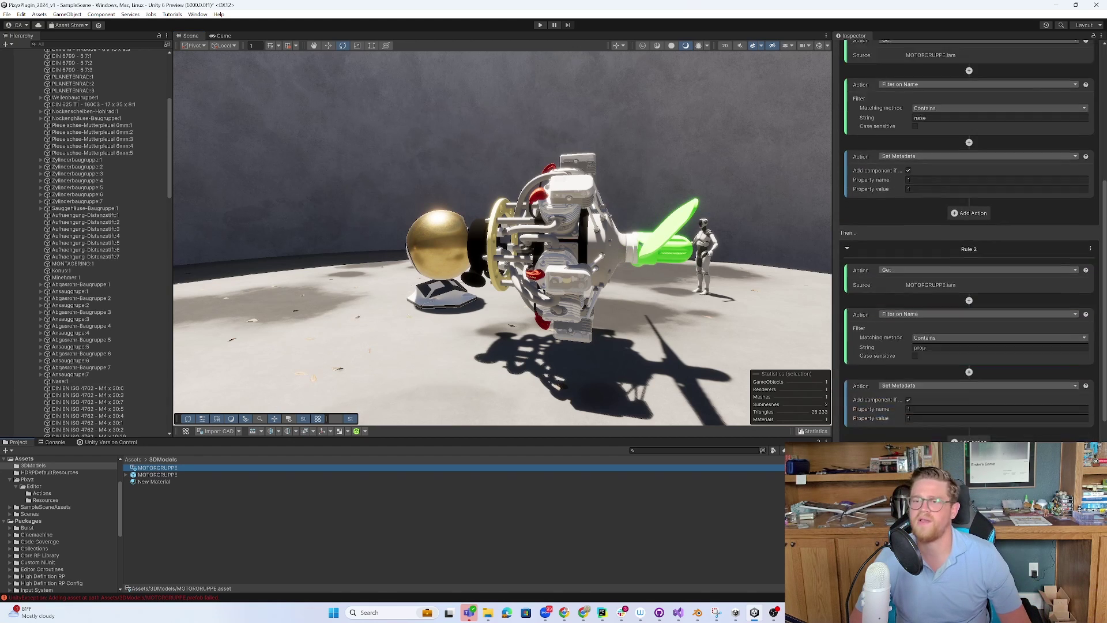
pyautogui.scroll(10, 965, 369)
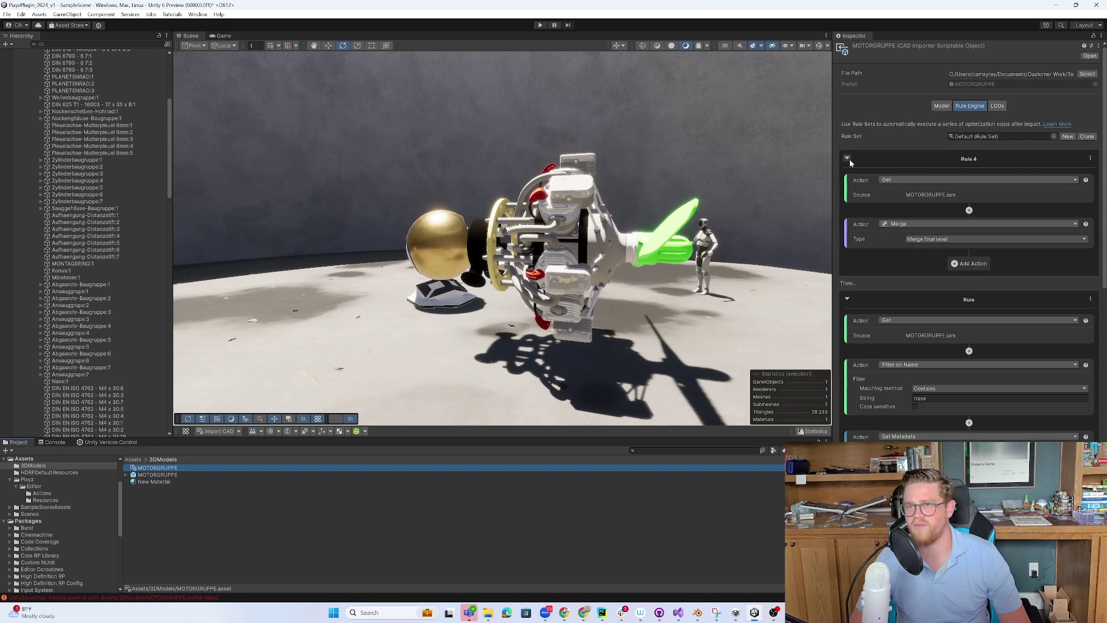
pyautogui.click(848, 160)
pyautogui.click(848, 191)
pyautogui.click(848, 220)
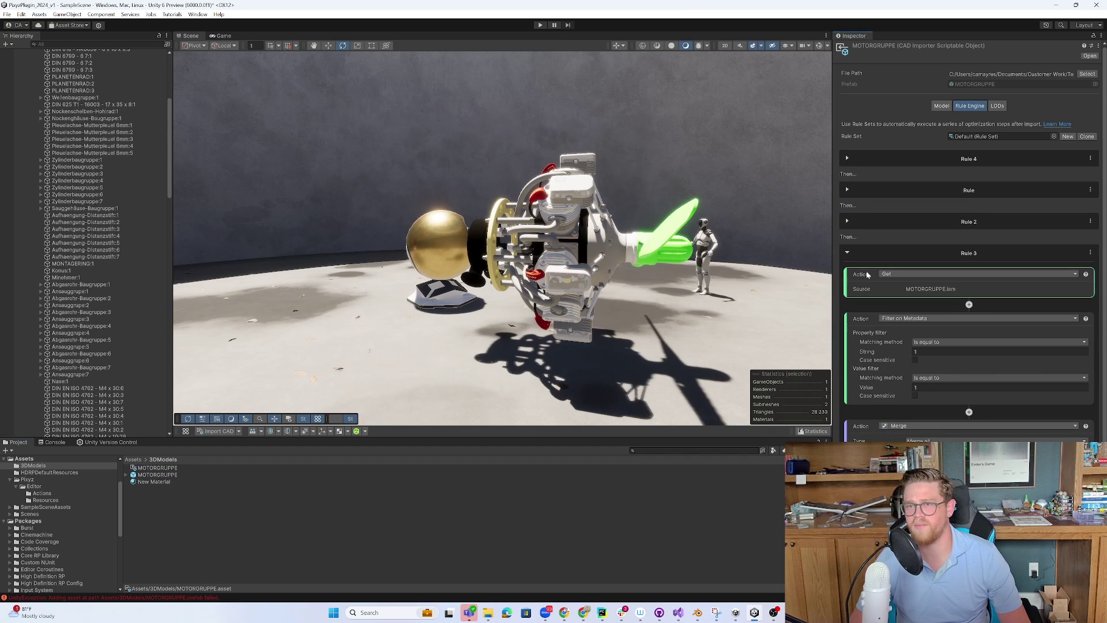
# Look at the LOD generation settings and their global parameters for the MOTORGRUPPE import.
pyautogui.click(999, 108)
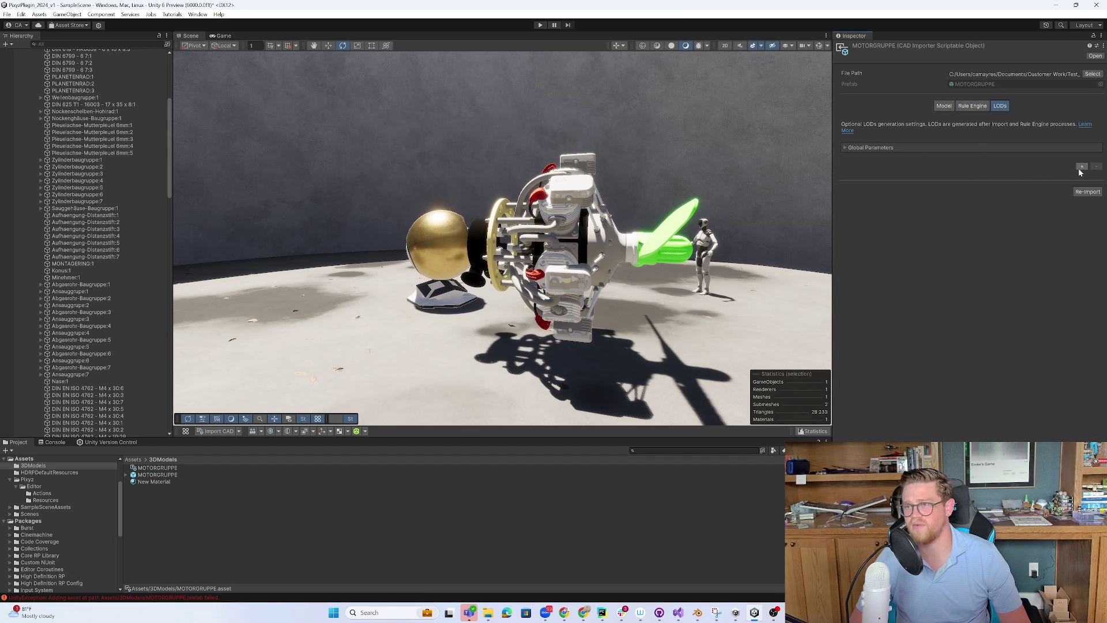
pyautogui.click(848, 149)
pyautogui.click(848, 148)
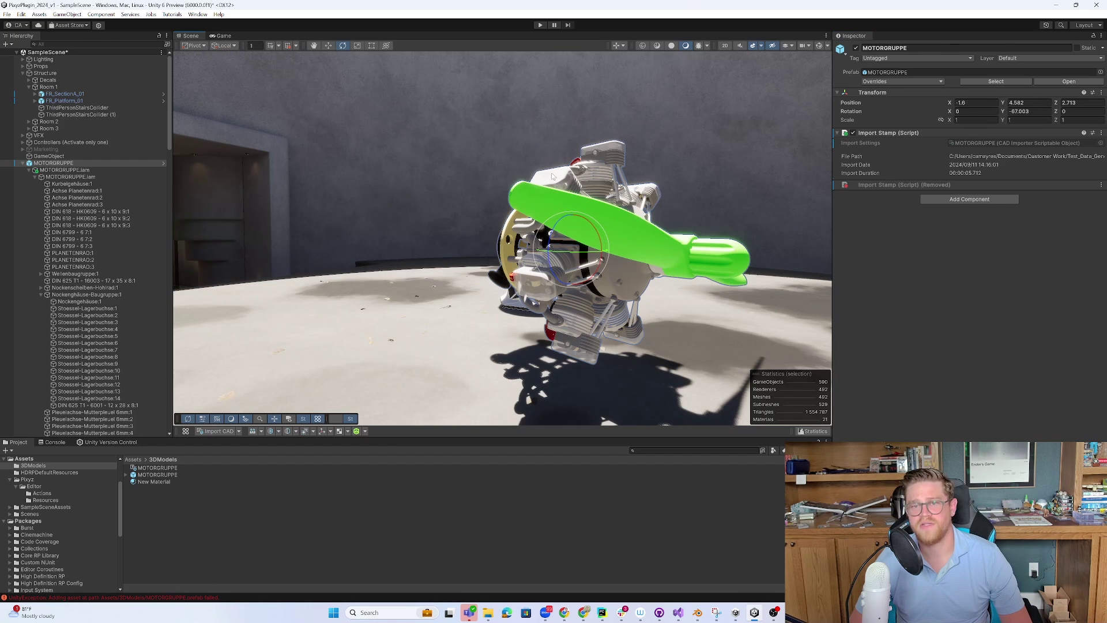
# Examine the Kipphebelhalterung deckel:2 cover up close and view the available Pixyz import types.
pyautogui.click(541, 170)
pyautogui.press('f')
pyautogui.keyDown('alt'); pyautogui.moveTo(541, 267); pyautogui.dragTo(755, 294); pyautogui.keyUp('alt')
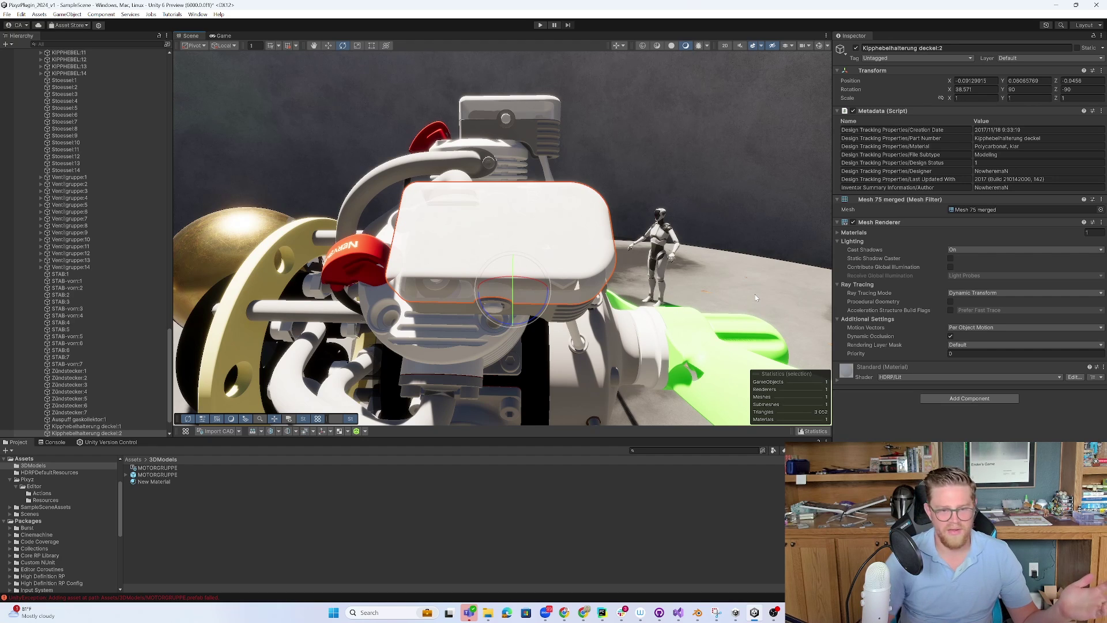
pyautogui.click(239, 431)
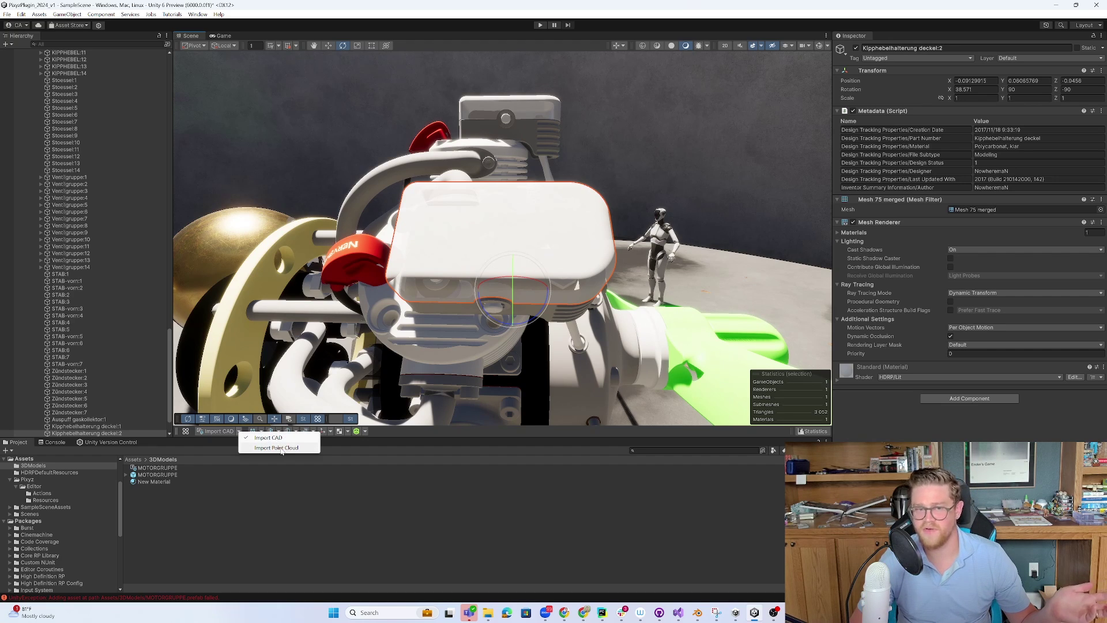
pyautogui.click(302, 466)
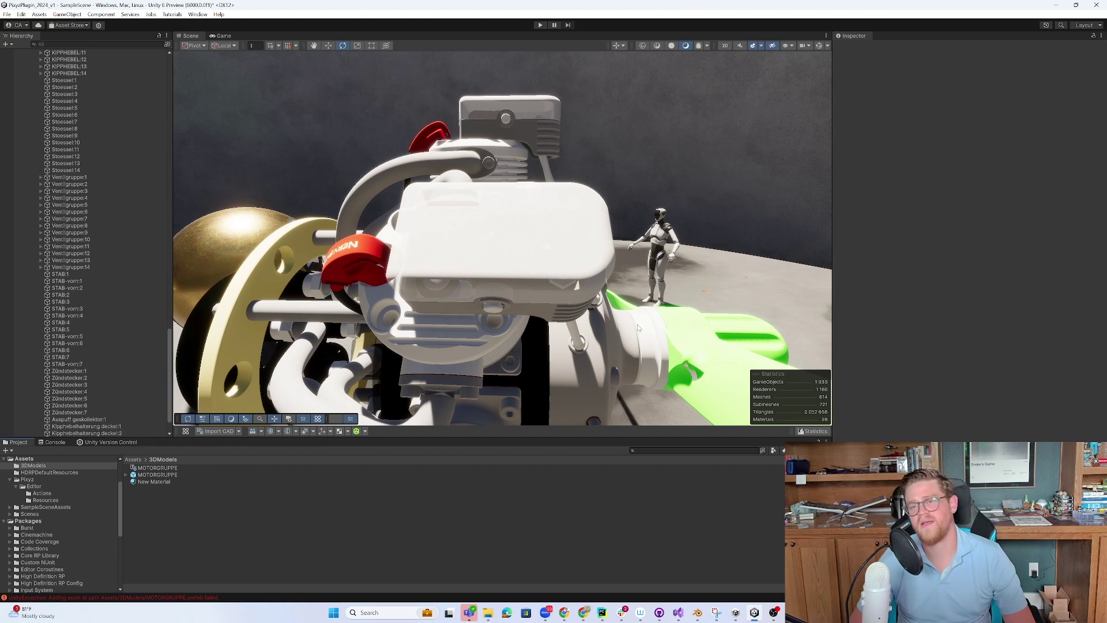
# Examine the hole at the base of the green propeller next to the engine hub.
pyautogui.keyDown('alt'); pyautogui.moveTo(650, 326); pyautogui.dragTo(687, 303); pyautogui.keyUp('alt')
pyautogui.moveTo(686, 303); pyautogui.dragTo(507, 158, button='middle')
pyautogui.keyDown('alt'); pyautogui.moveTo(635, 303); pyautogui.dragTo(581, 266, button='right'); pyautogui.keyUp('alt')
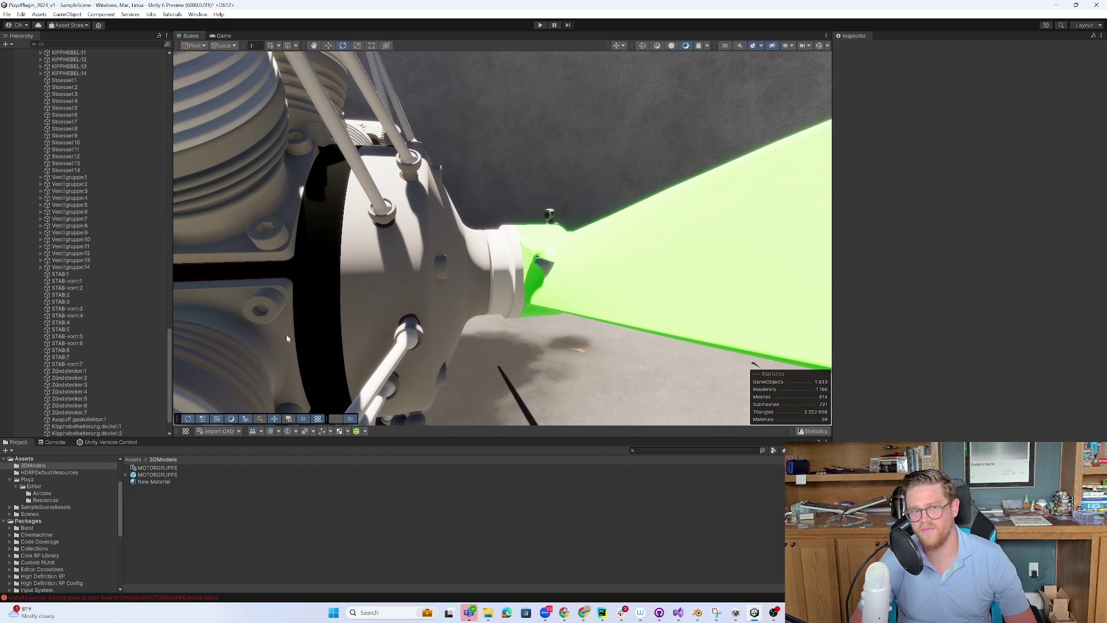
# Add a Remove Holes action after Set Material in Rule 3 of the MOTORGRUPPE import and re-import the model.
pyautogui.click(157, 468)
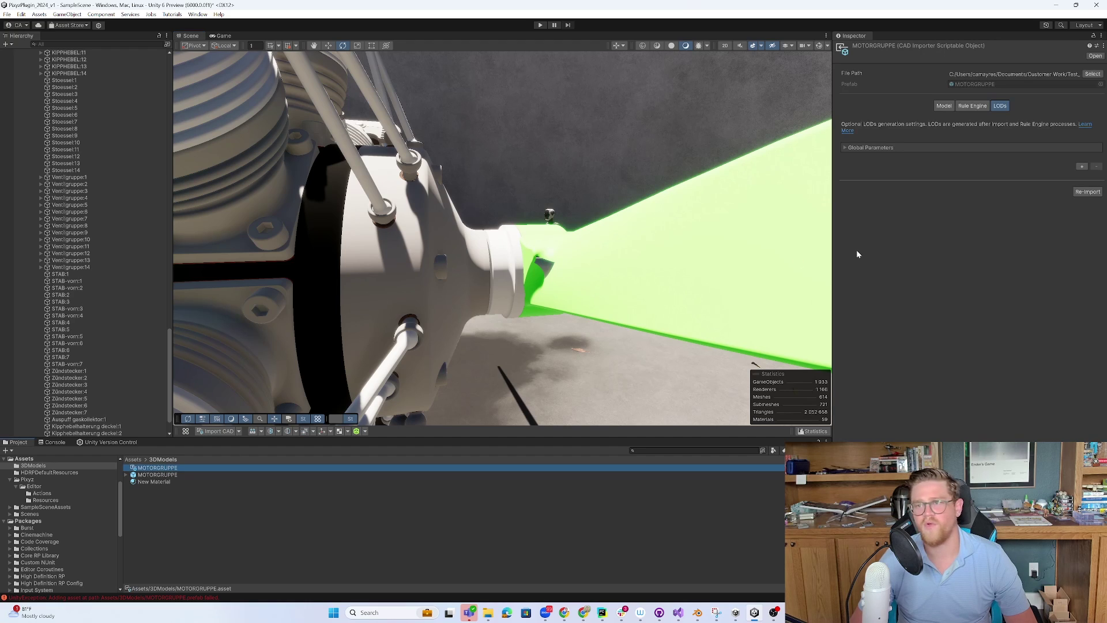
pyautogui.click(972, 105)
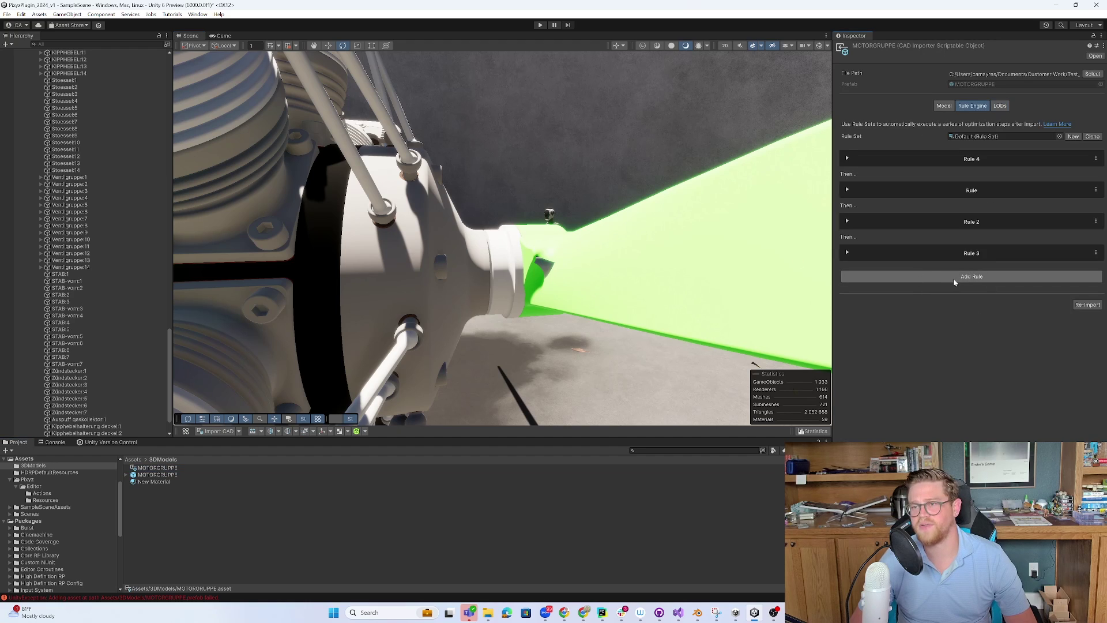
pyautogui.click(847, 252)
pyautogui.scroll(-1, 852, 258)
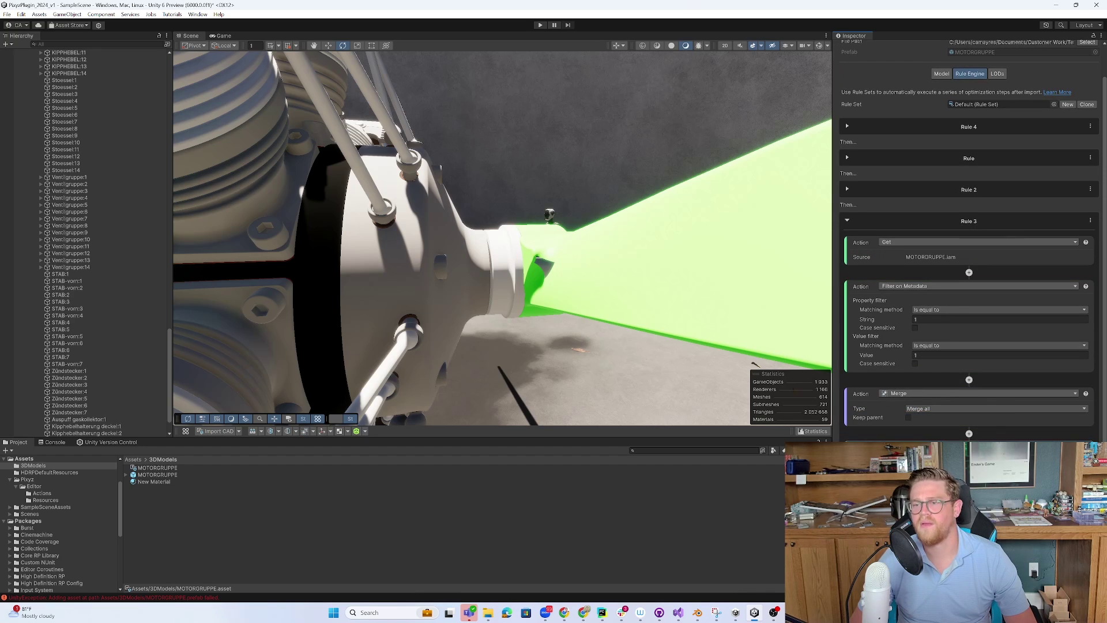
pyautogui.click(968, 379)
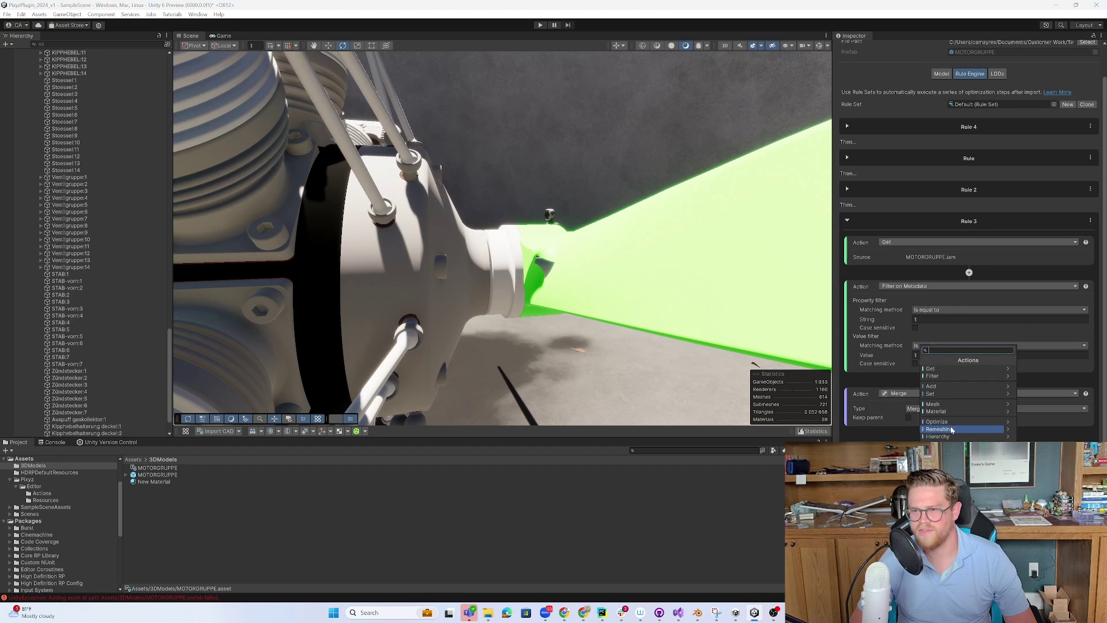
pyautogui.click(951, 429)
pyautogui.click(924, 360)
pyautogui.click(950, 425)
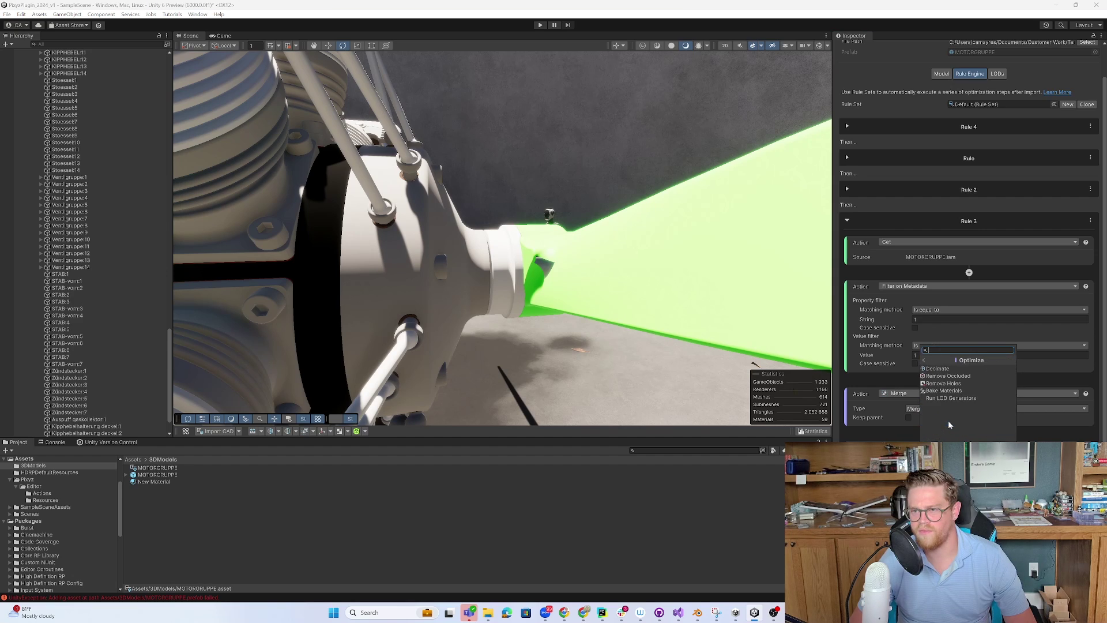
pyautogui.click(944, 384)
pyautogui.scroll(-3, 944, 384)
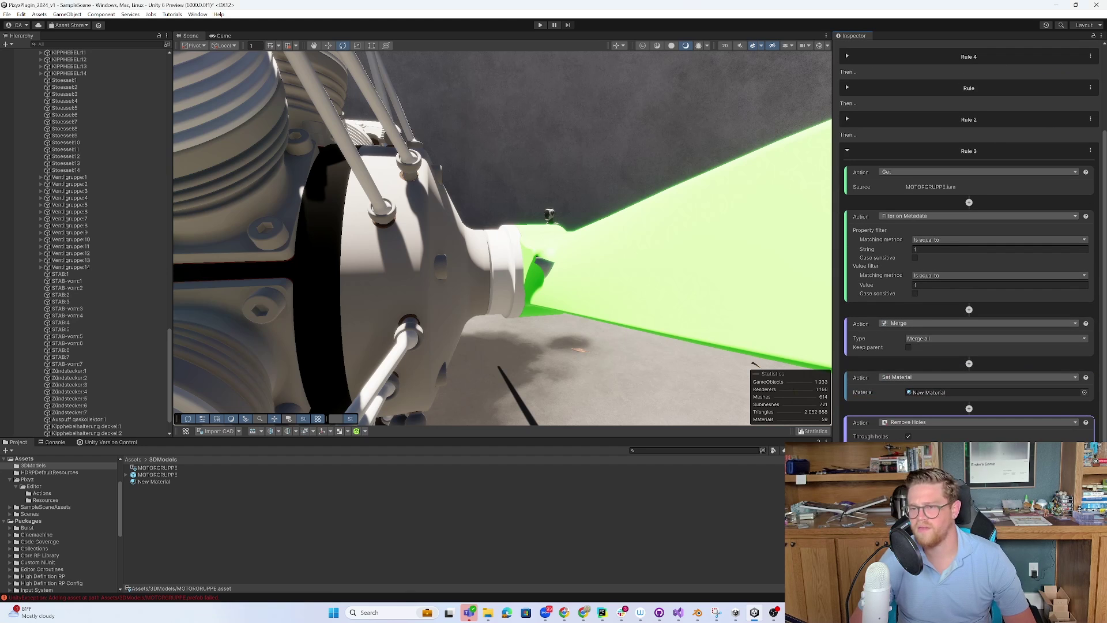
pyautogui.scroll(-2, 608, 337)
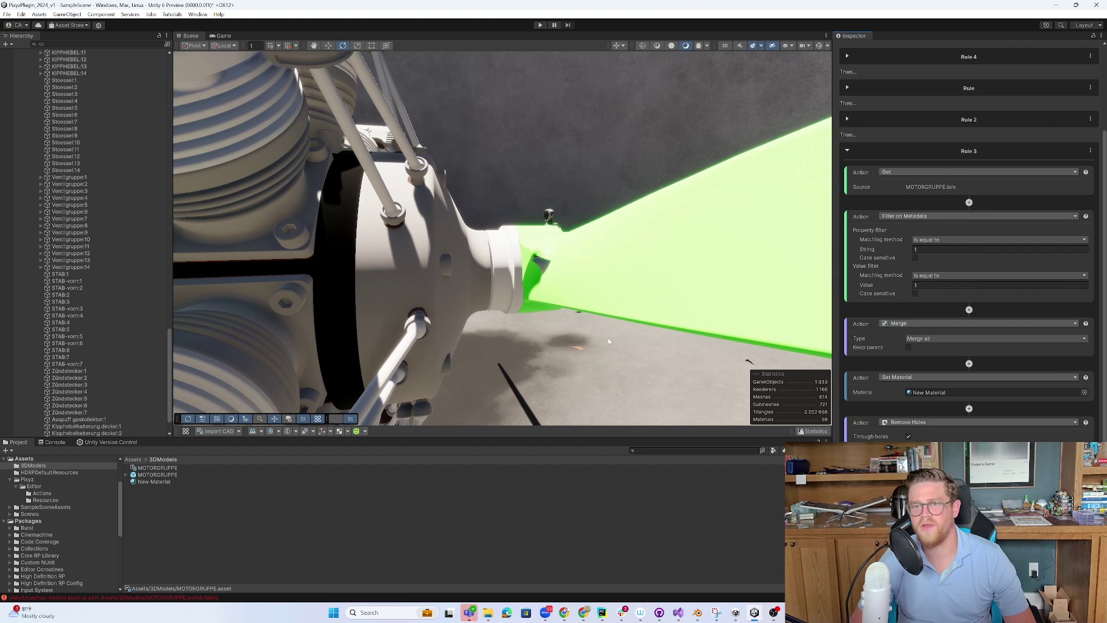
# Move the latest MOTORGRUPPE instance to about X -1.37, Y 5.71, Z 7.47, rotate it about -69° around Y, and check the propeller base.
pyautogui.moveTo(171, 346); pyautogui.dragTo(168, 60)
pyautogui.click(22, 164)
pyautogui.click(23, 163)
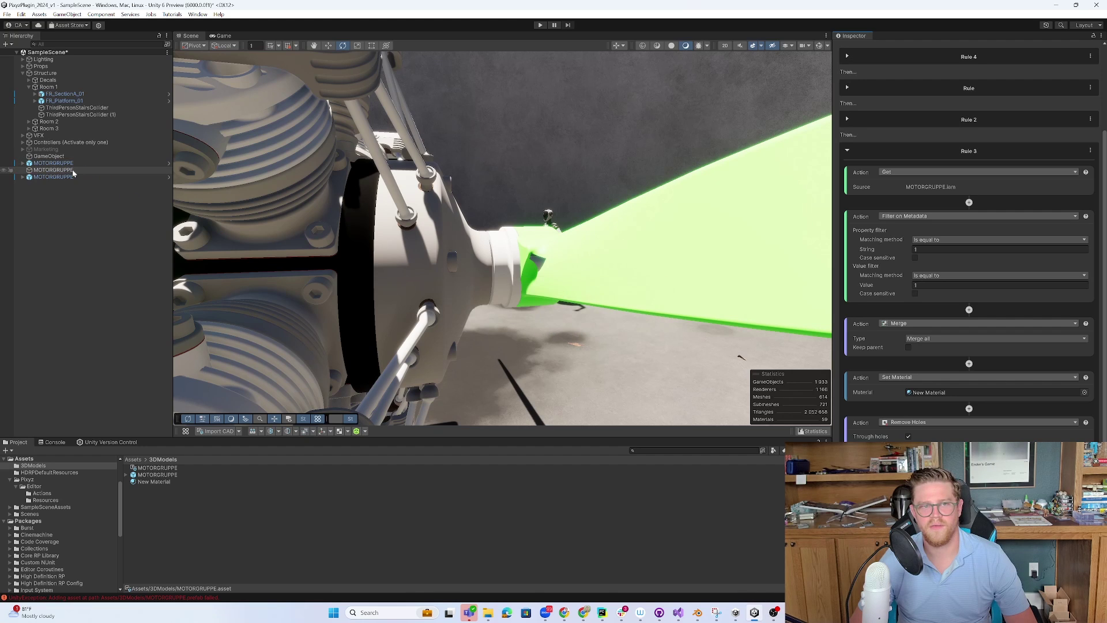
pyautogui.click(68, 176)
pyautogui.scroll(-10, 552, 294)
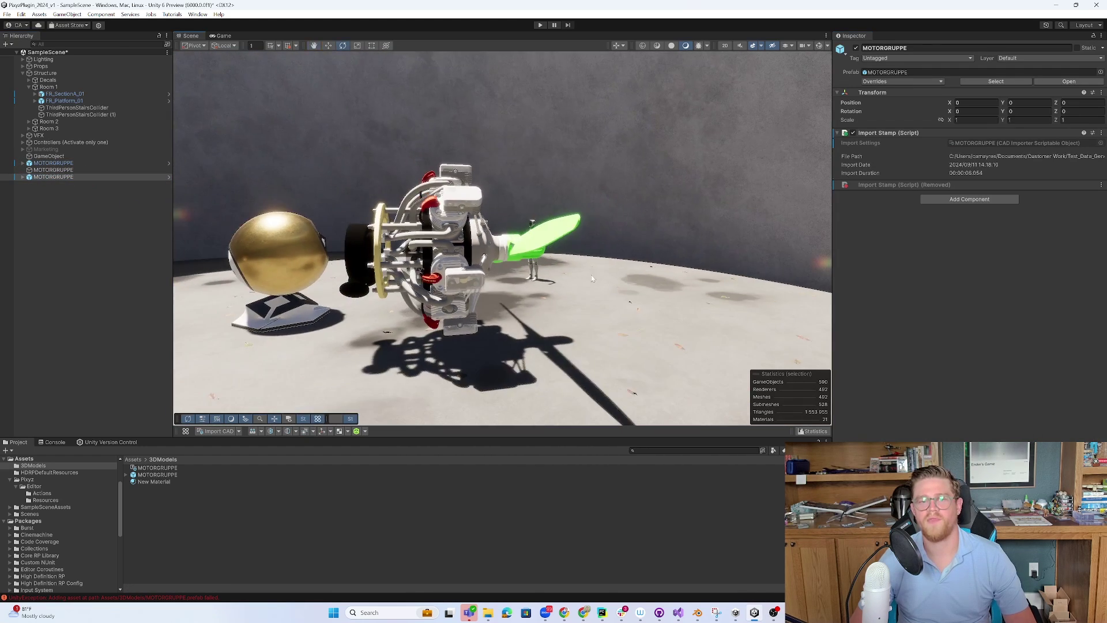
pyautogui.keyDown('alt'); pyautogui.moveTo(552, 294); pyautogui.dragTo(496, 295, button='right'); pyautogui.keyUp('alt')
pyautogui.press('w')
pyautogui.moveTo(406, 320); pyautogui.dragTo(480, 240)
pyautogui.press('e')
pyautogui.press('w')
pyautogui.moveTo(406, 205); pyautogui.dragTo(580, 210)
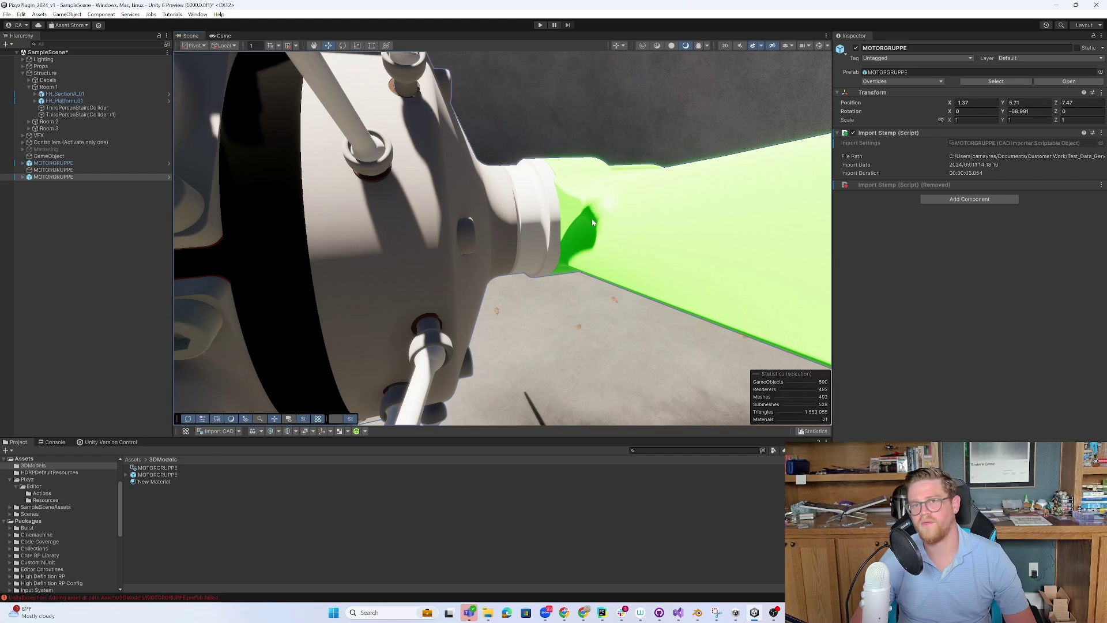